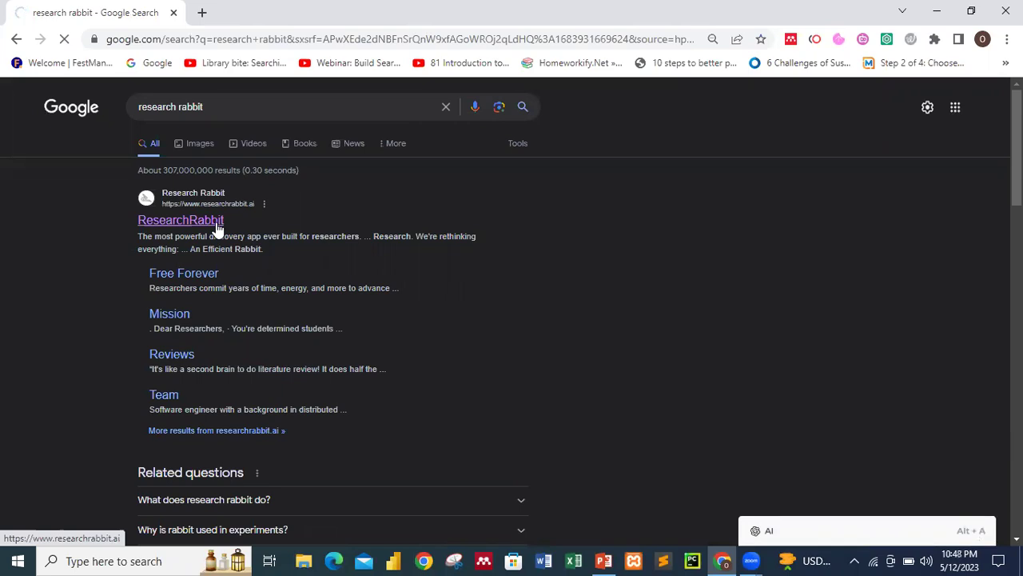
# Open the ResearchRabbit website from the search results and log in to the web app.
pyautogui.click(217, 229)
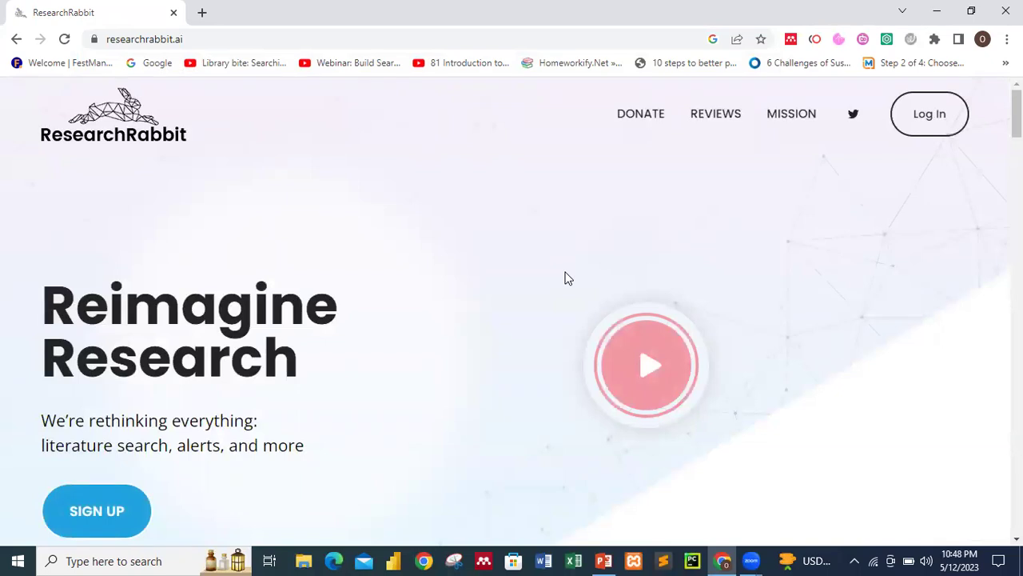
pyautogui.click(919, 126)
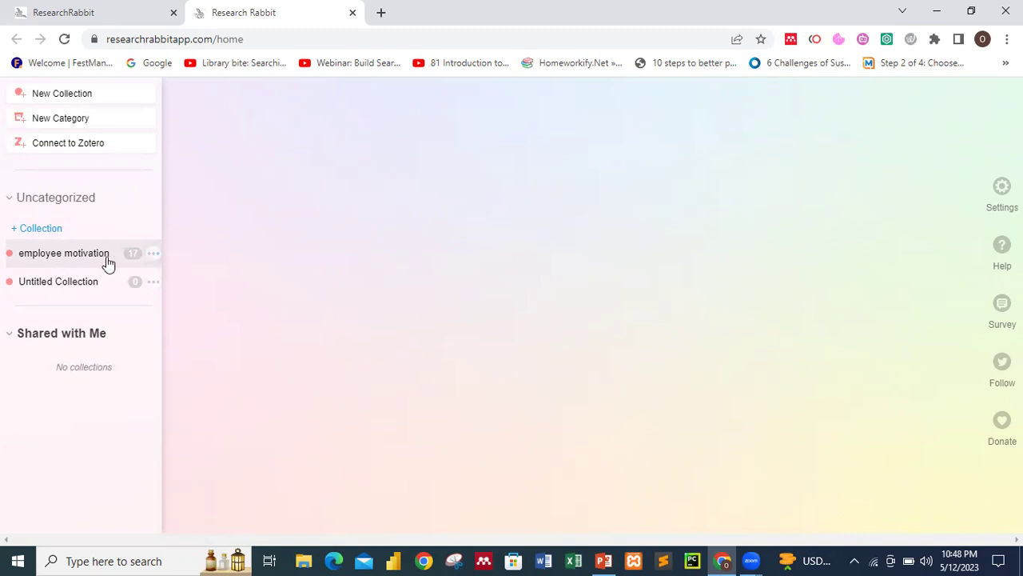
# Delete the existing "employee motivation" collection.
pyautogui.click(153, 261)
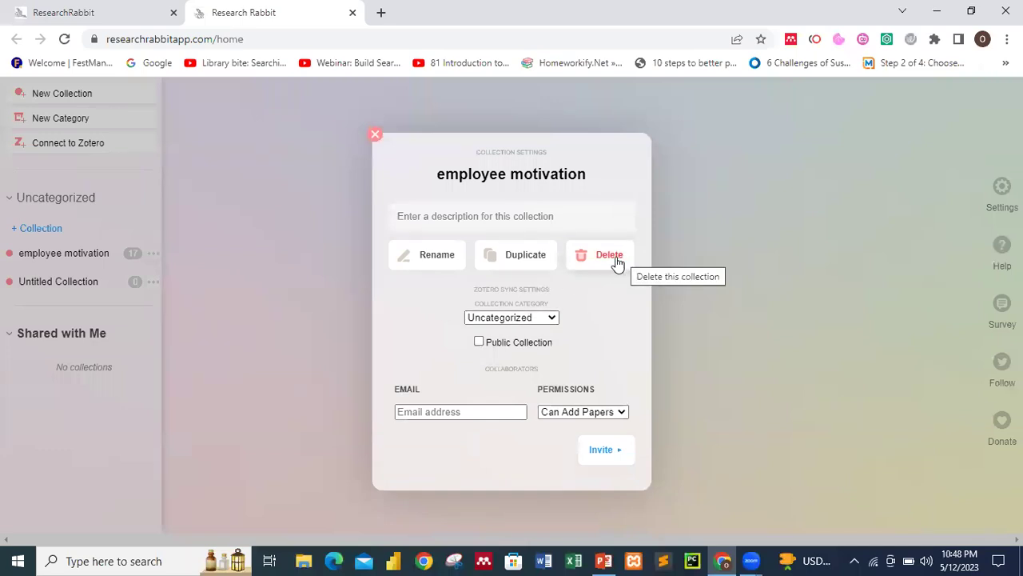
pyautogui.click(612, 264)
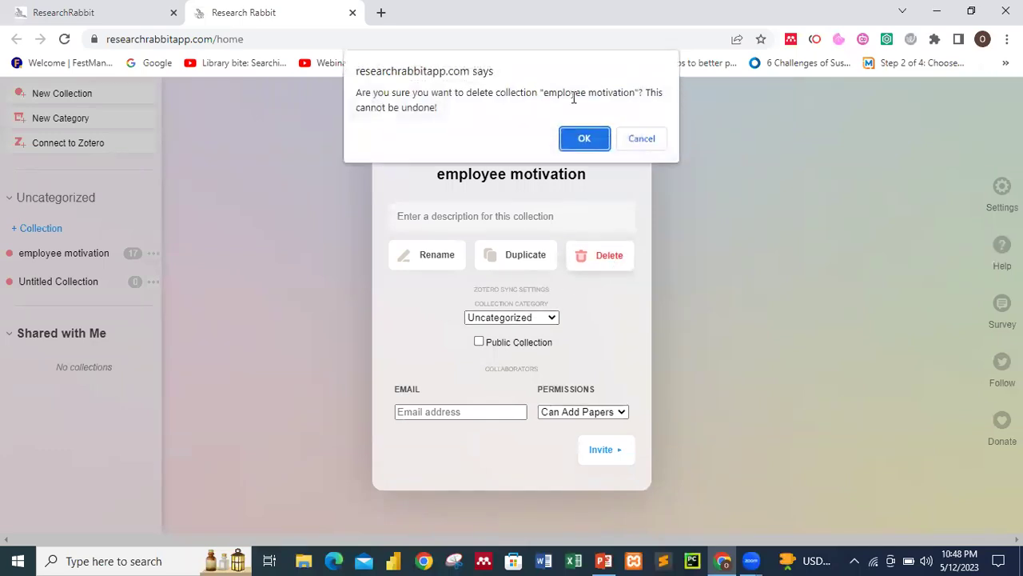
pyautogui.click(584, 140)
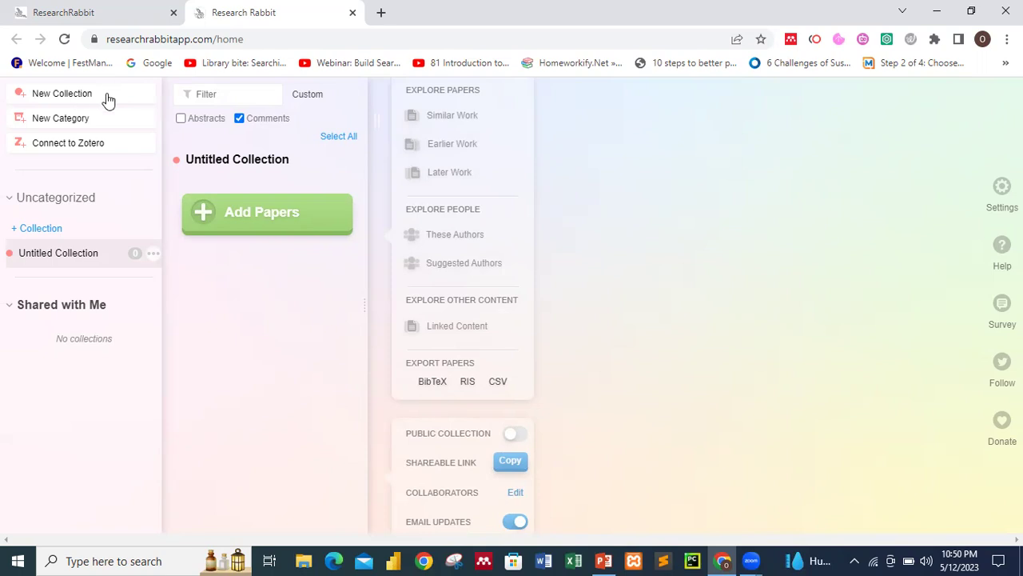
# Create a new uncategorized collection named "employee motivation".
pyautogui.click(108, 100)
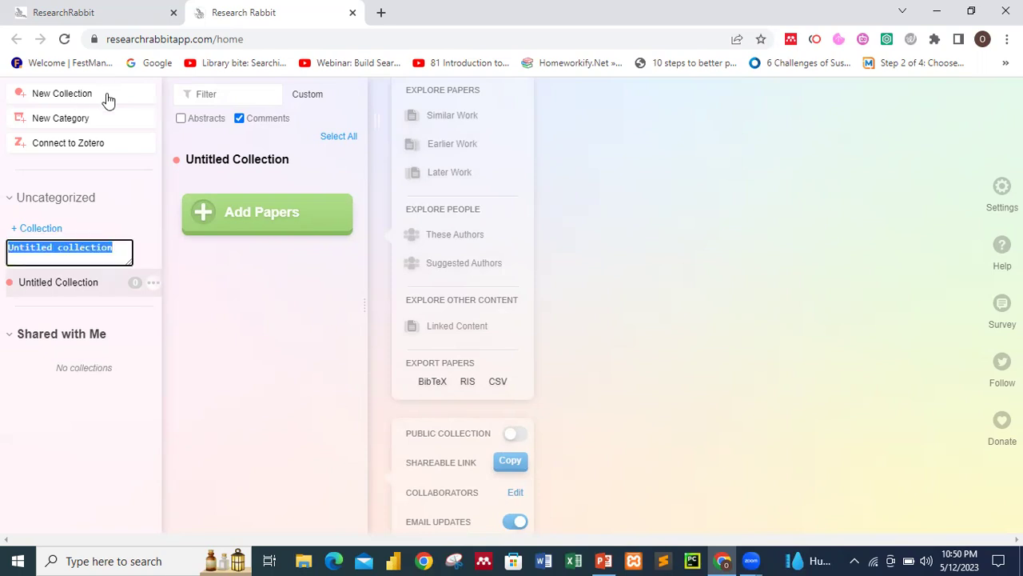
pyautogui.press('BackSpace')
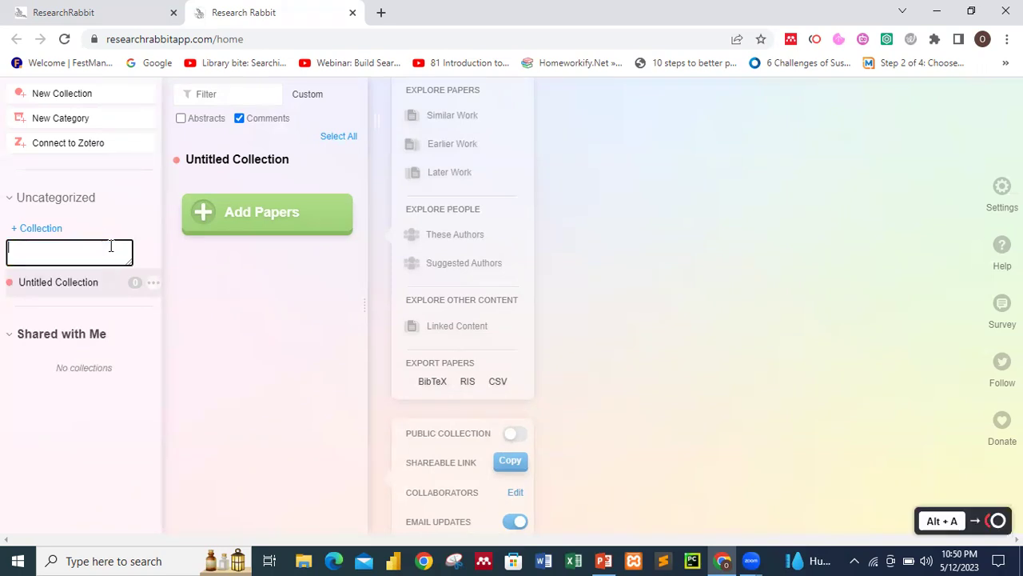
pyautogui.write('em')
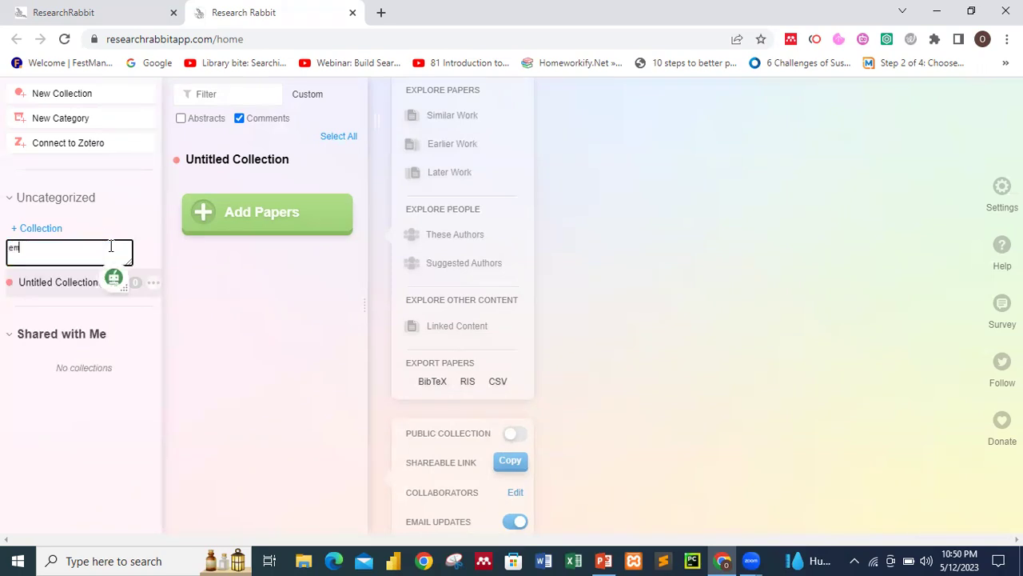
pyautogui.write('ployee motivation')
pyautogui.press('Return')
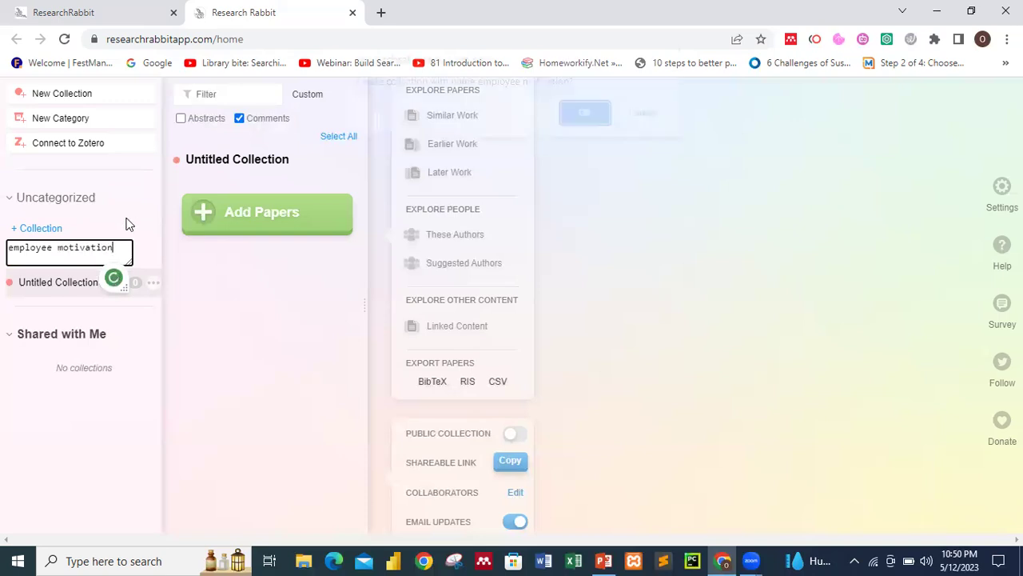
pyautogui.click(572, 127)
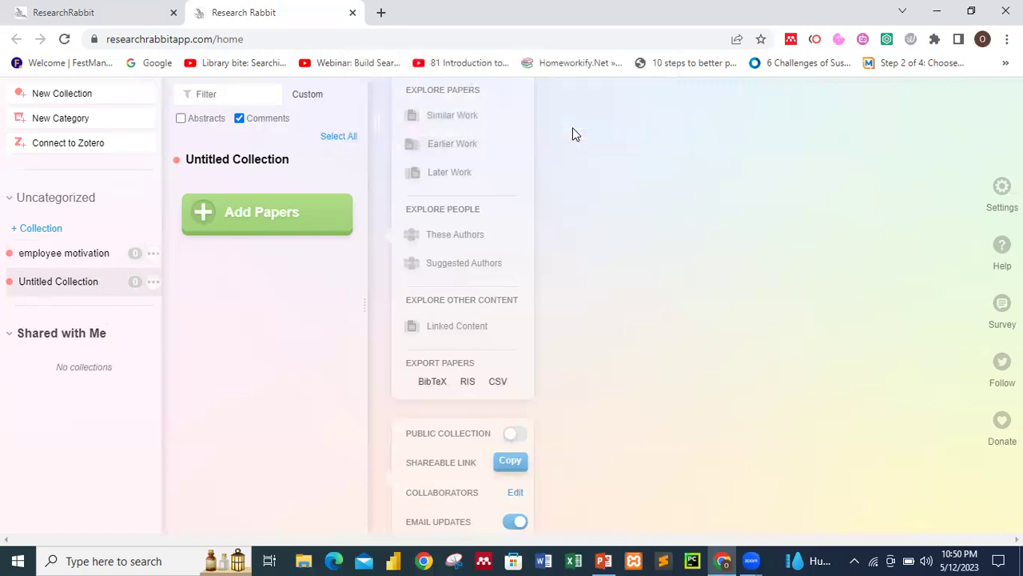
# Open the new "employee motivation" collection and search for papers to add using the keywords "employee motivation".
pyautogui.click(93, 254)
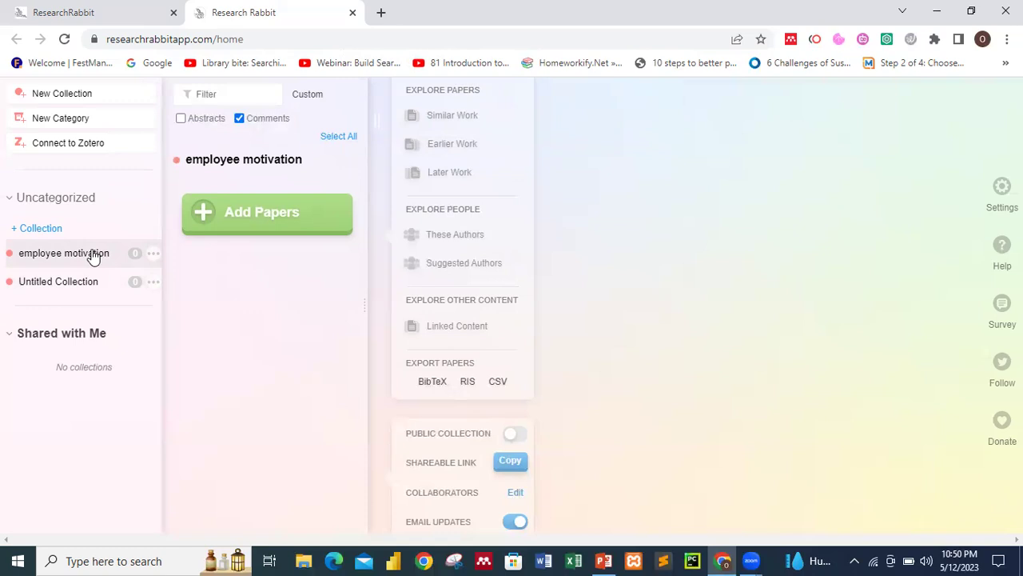
pyautogui.click(292, 227)
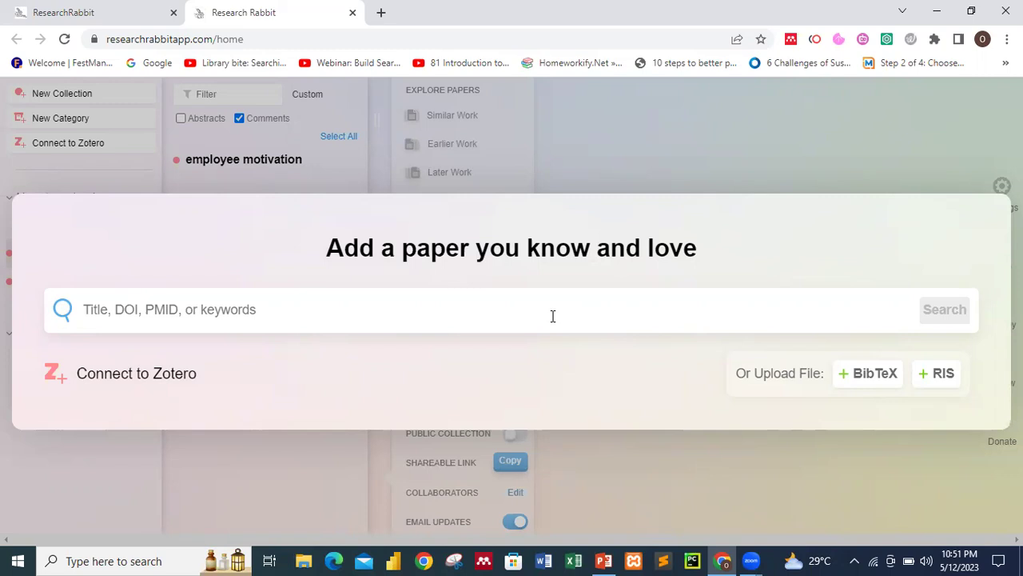
pyautogui.write('employee mo')
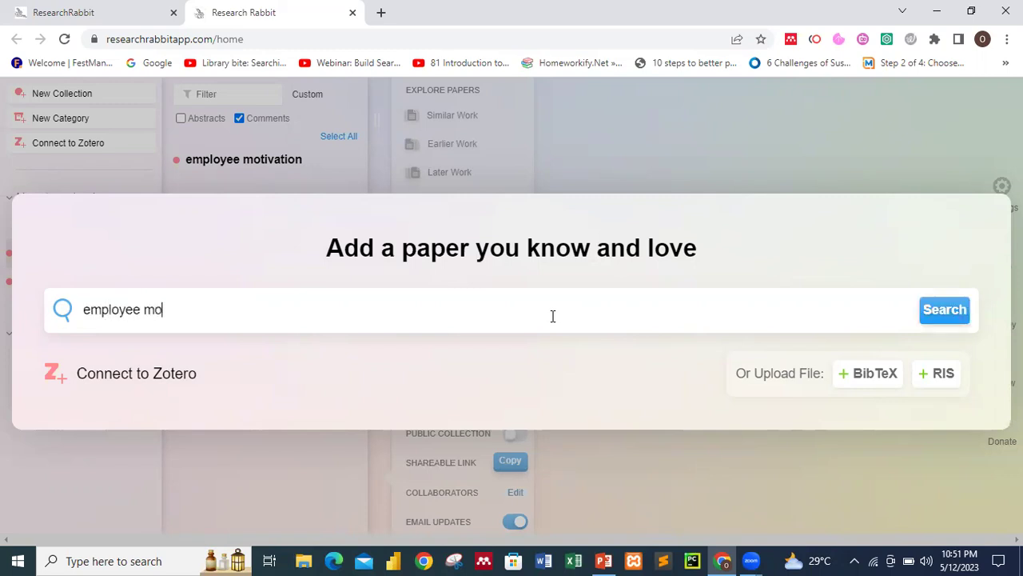
pyautogui.write('tivation')
pyautogui.press('Return')
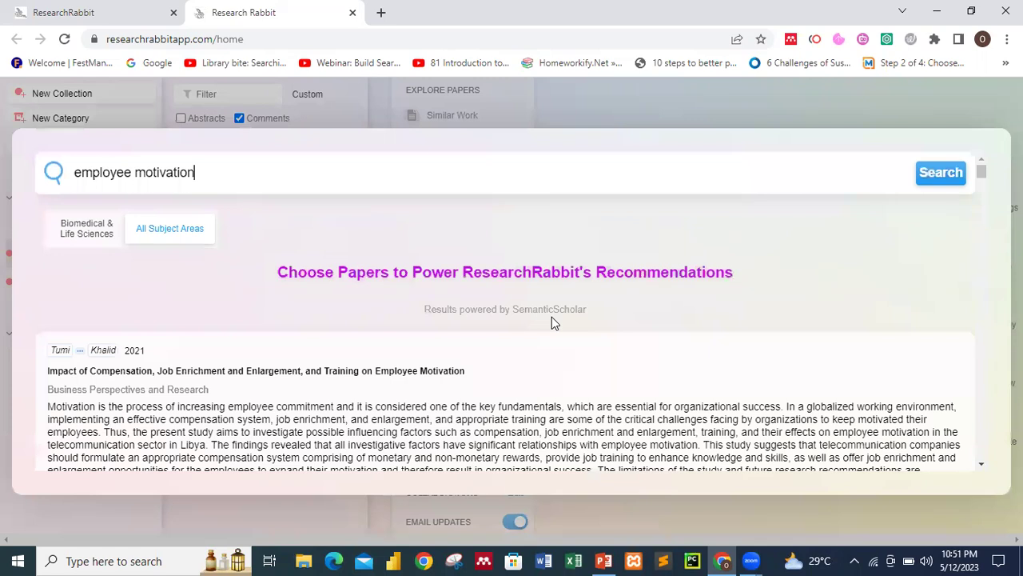
# Add the 2021 papers on compensation, job enrichment and training, and on motivation, work discipline and compensation, to the collection.
pyautogui.scroll(-3, 552, 317)
pyautogui.scroll(3, 552, 317)
pyautogui.scroll(-1, 499, 424)
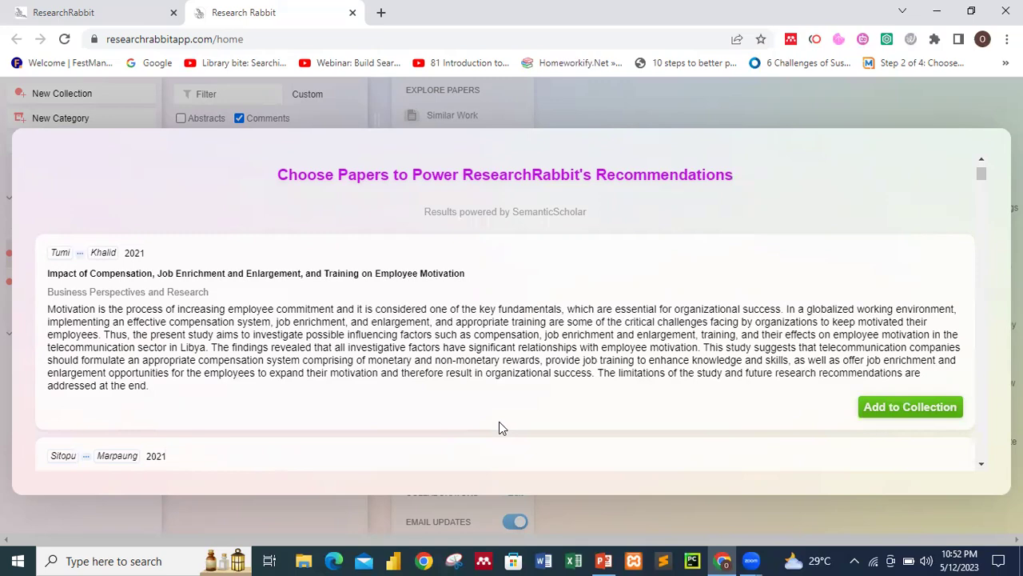
pyautogui.scroll(-5, 499, 421)
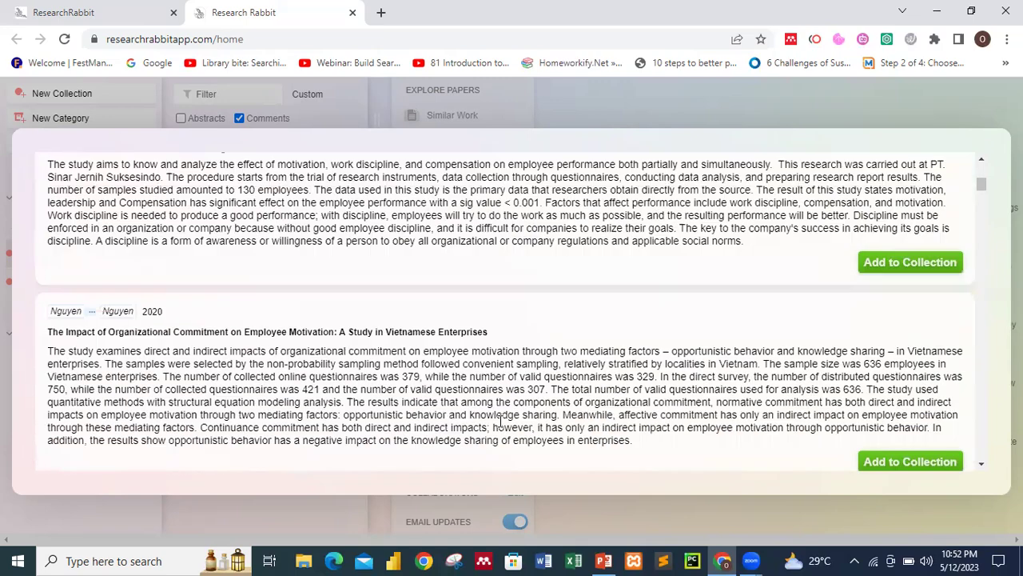
pyautogui.scroll(6, 501, 421)
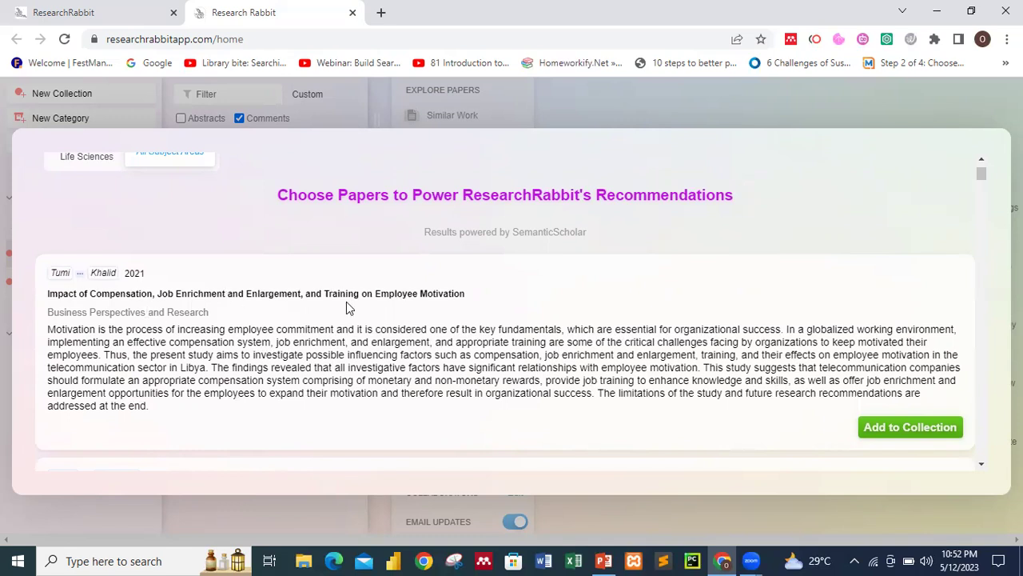
pyautogui.scroll(-1, 627, 329)
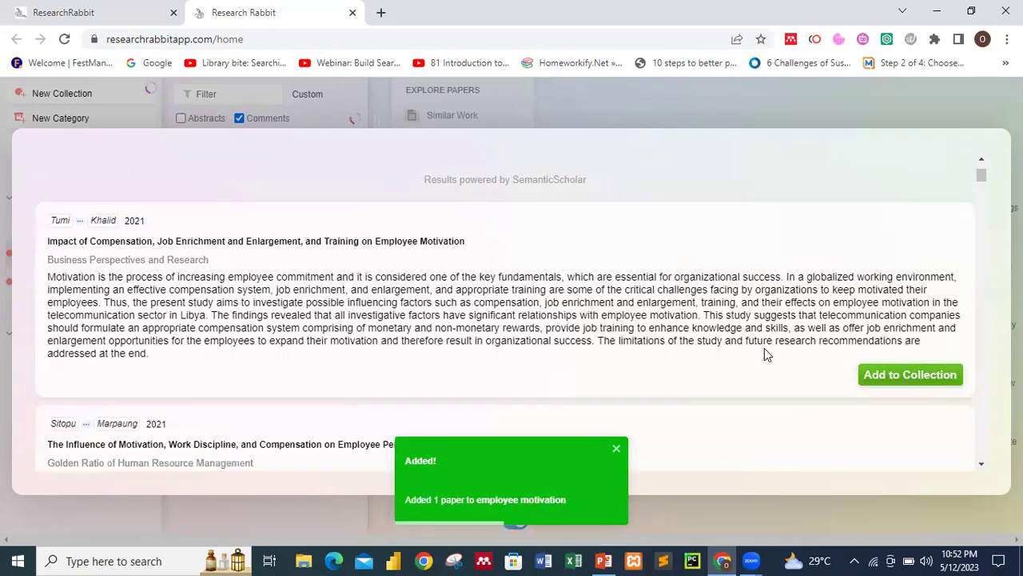
pyautogui.scroll(-3, 764, 348)
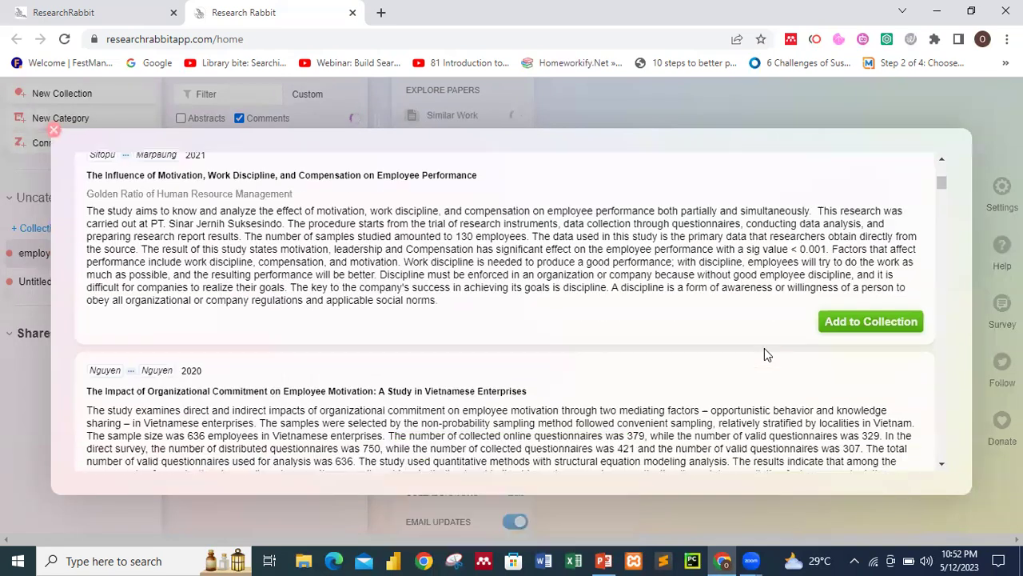
pyautogui.click(852, 322)
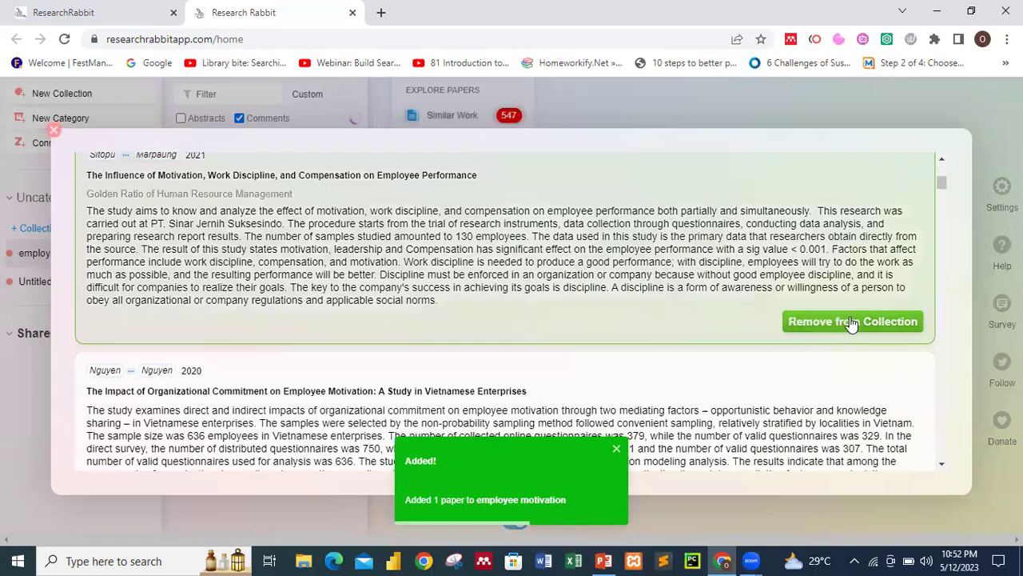
# Add the papers on organizational commitment in Vietnamese enterprises, corporate purpose, and work motivation with job satisfaction to the collection.
pyautogui.scroll(-3, 852, 322)
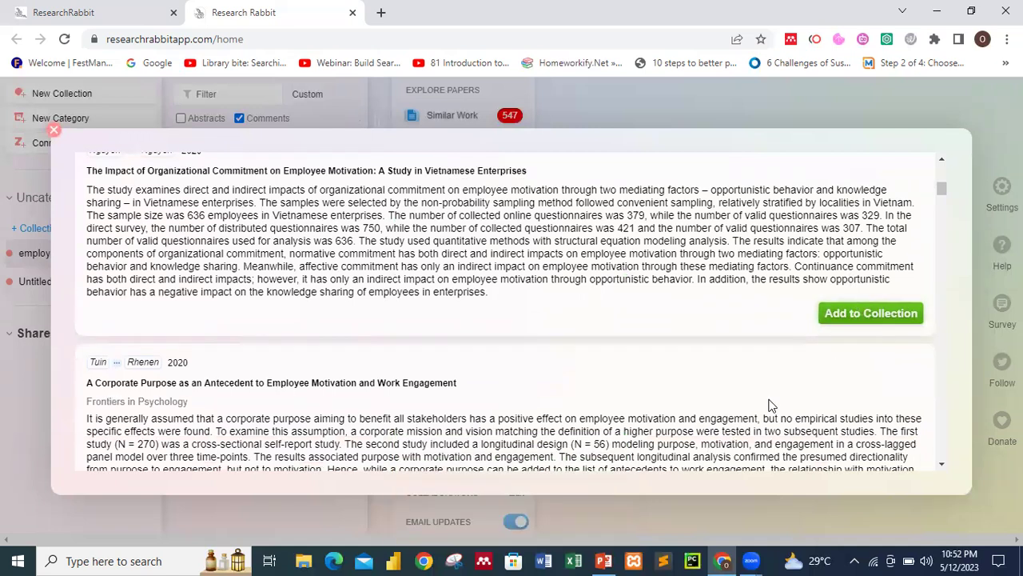
pyautogui.scroll(-3, 771, 402)
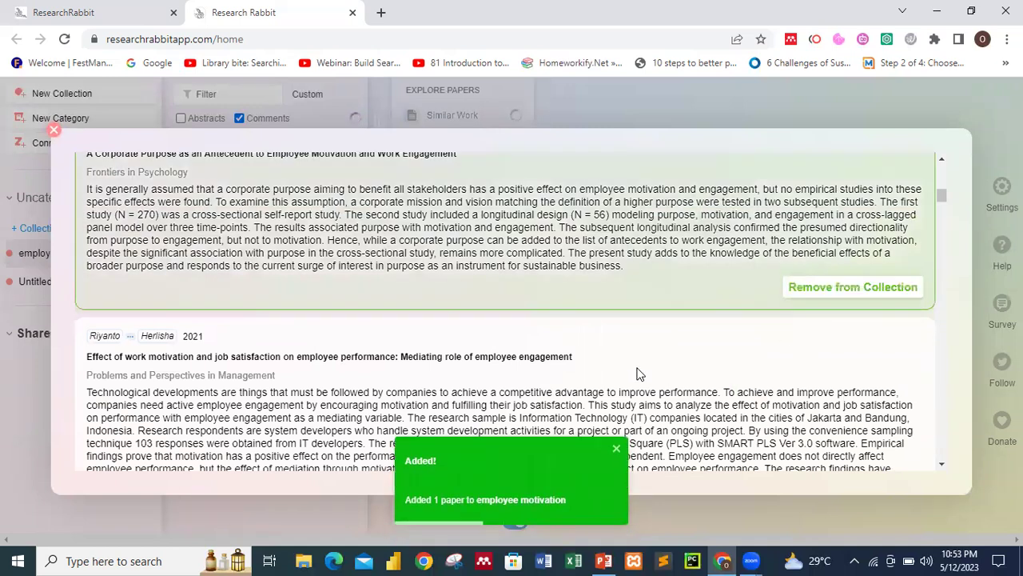
pyautogui.scroll(-1, 639, 374)
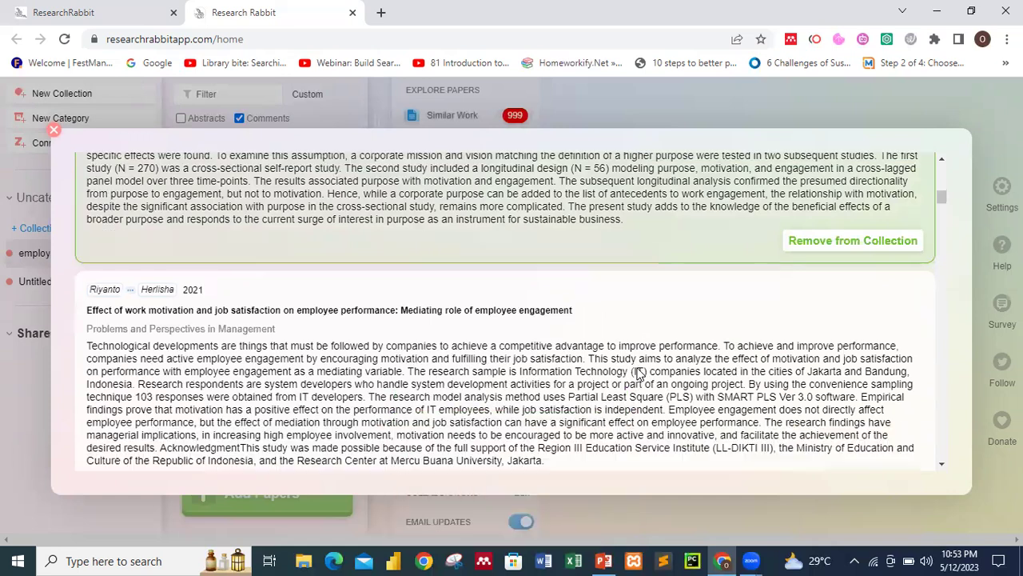
pyautogui.scroll(-3, 639, 373)
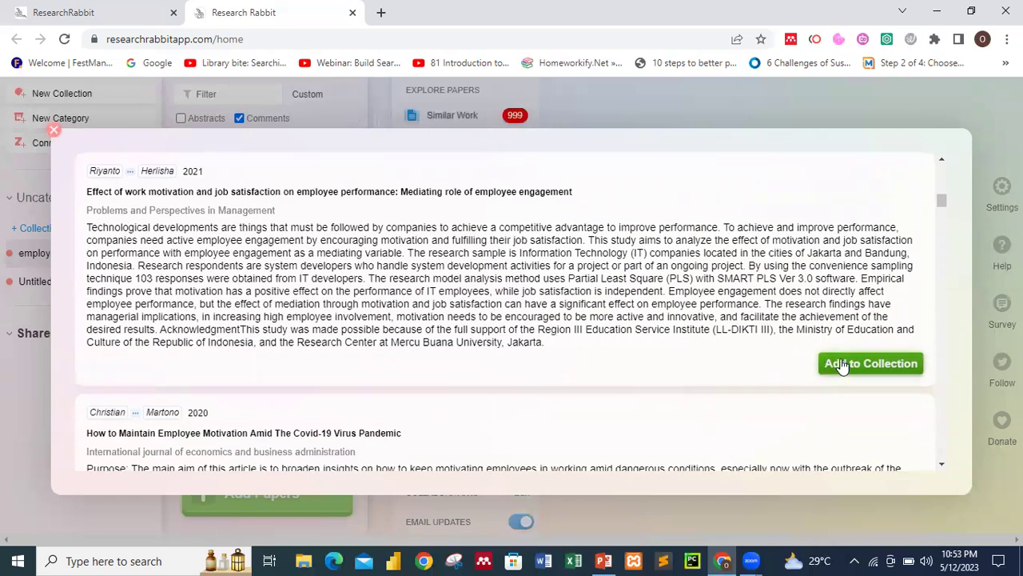
pyautogui.click(857, 363)
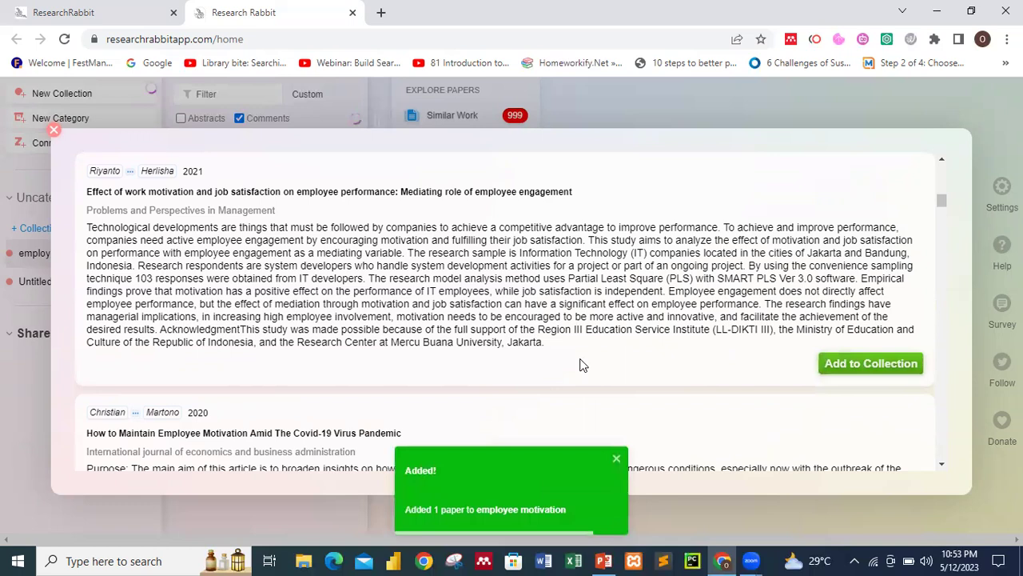
# Add the 2020 papers on maintaining motivation amid the Covid-19 pandemic and on work environment and training to the collection.
pyautogui.scroll(-5, 581, 364)
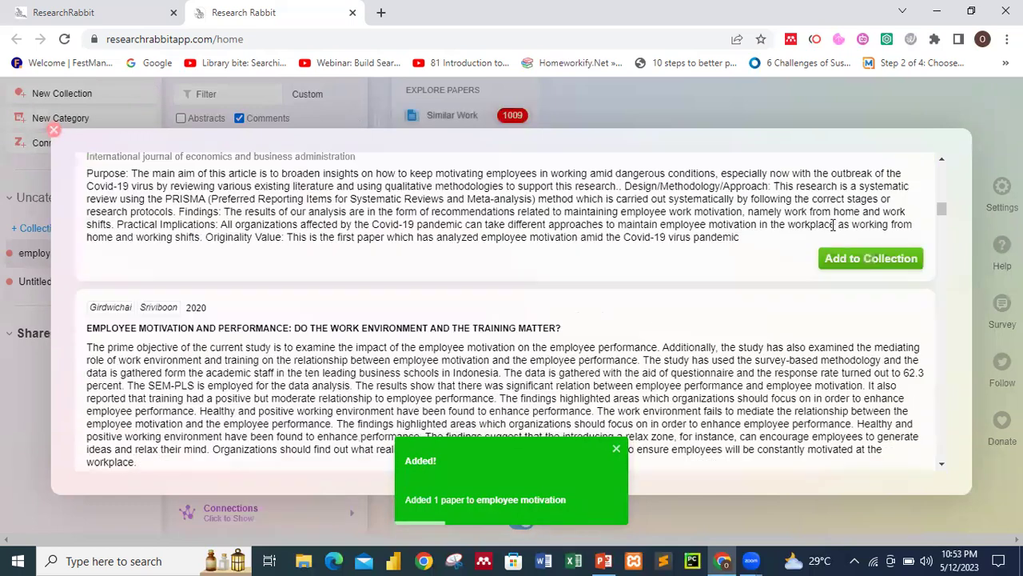
pyautogui.click(828, 265)
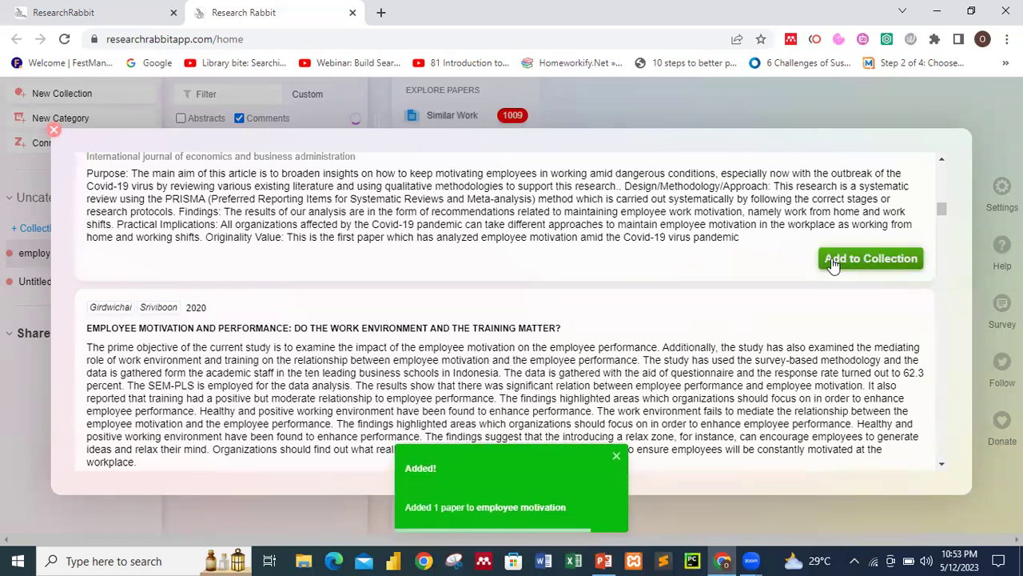
pyautogui.scroll(-3, 730, 356)
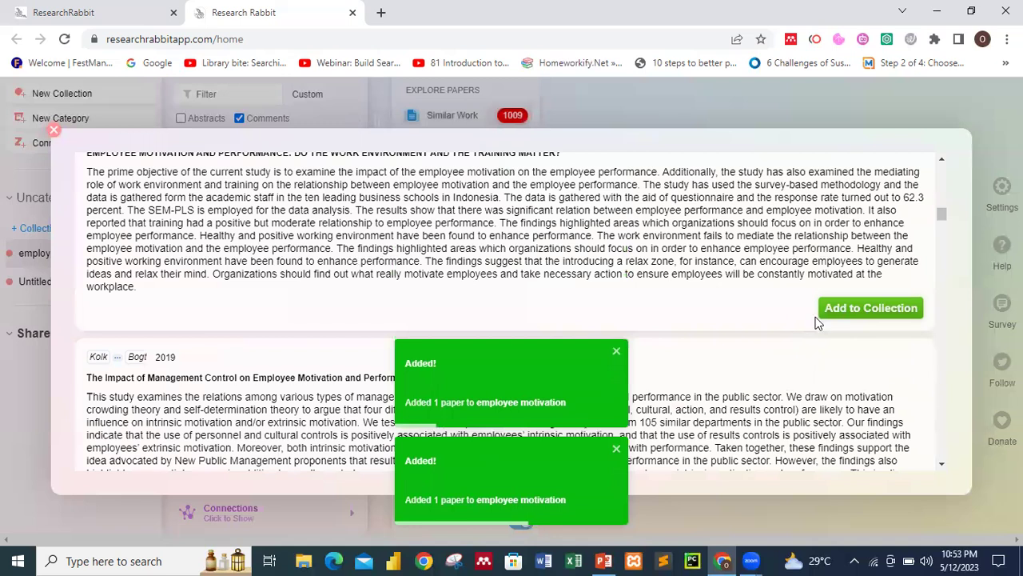
pyautogui.click(831, 316)
# Add the 2019 papers on management control in the public sector and on sustainability of business processes, skipping the small-firm HRM paper.
pyautogui.scroll(-3, 719, 304)
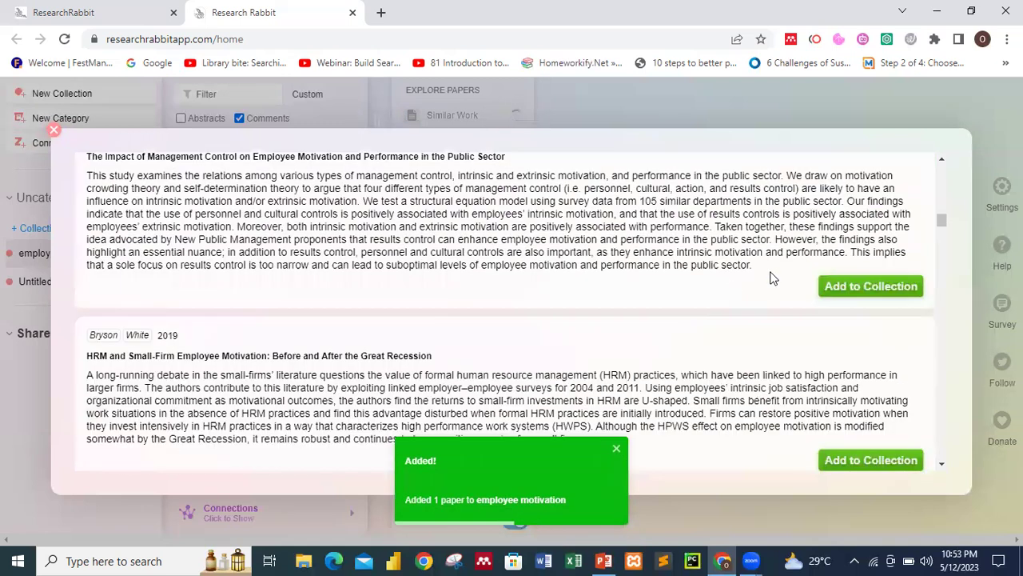
pyautogui.click(838, 289)
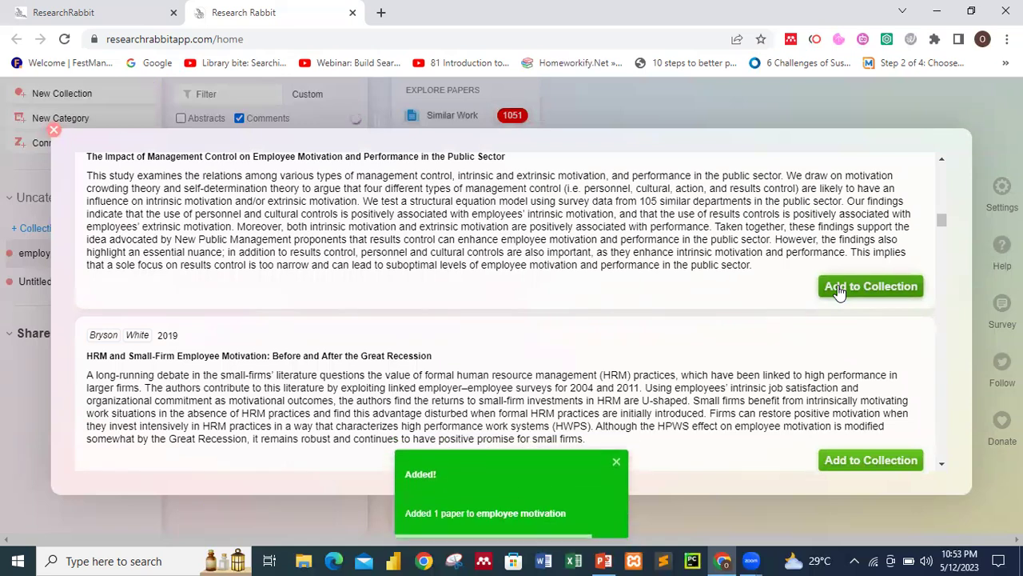
pyautogui.scroll(-3, 649, 333)
pyautogui.scroll(-2, 649, 333)
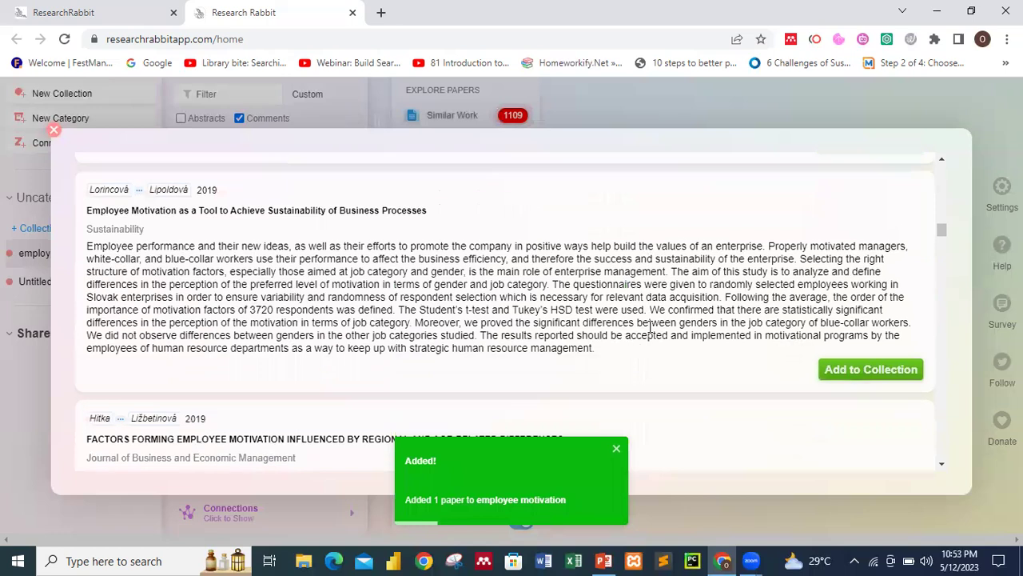
pyautogui.click(852, 370)
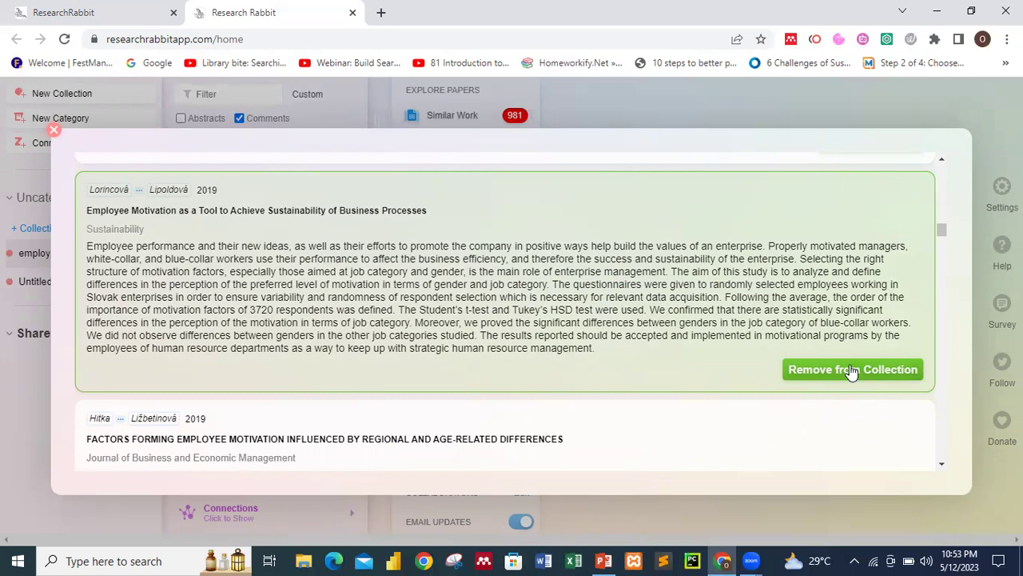
# Return from the paper search to the "employee motivation" collection and review the papers it lists.
pyautogui.click(53, 131)
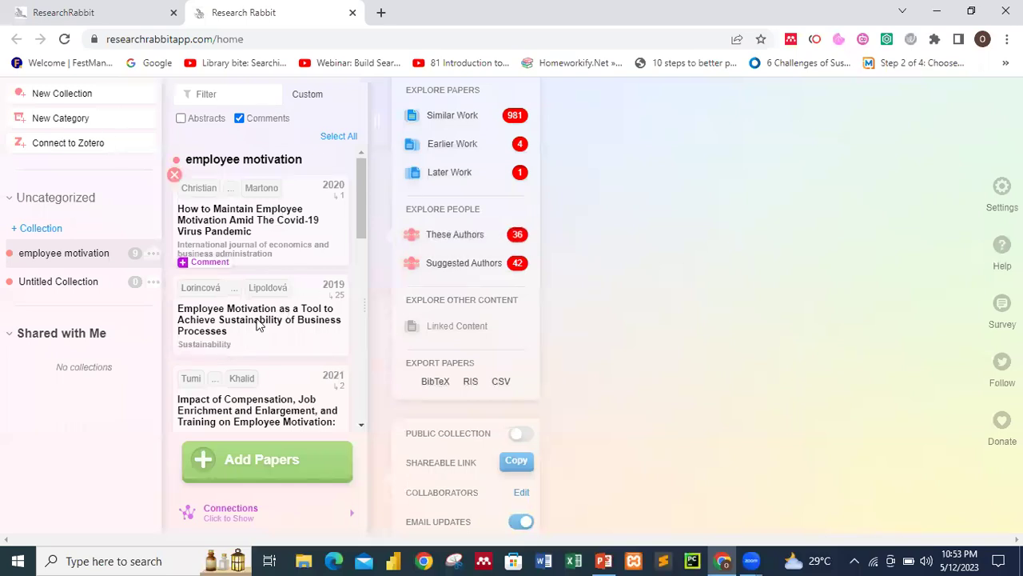
pyautogui.scroll(-3, 258, 320)
pyautogui.scroll(1, 258, 319)
pyautogui.scroll(-1, 258, 320)
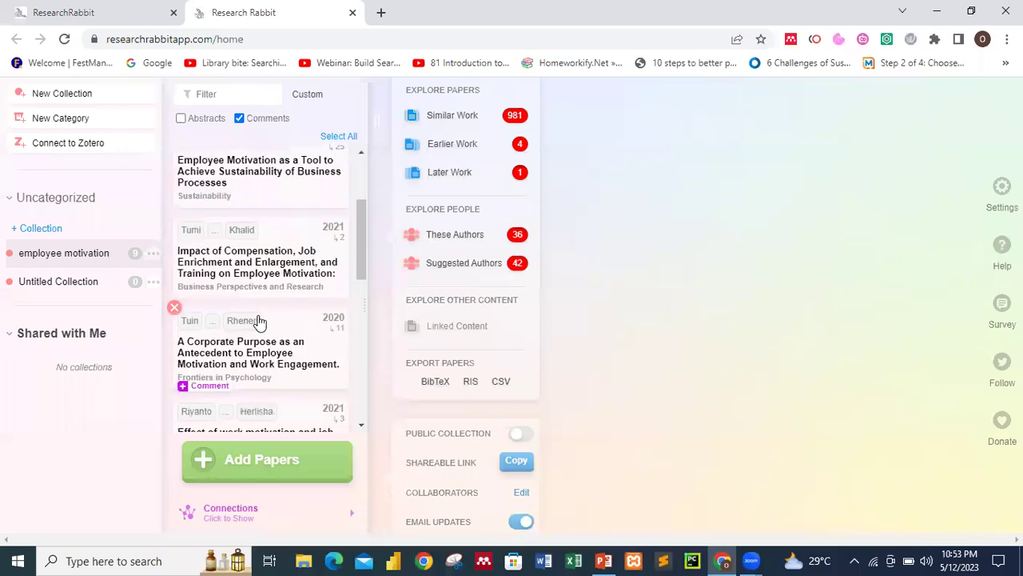
pyautogui.scroll(1, 258, 320)
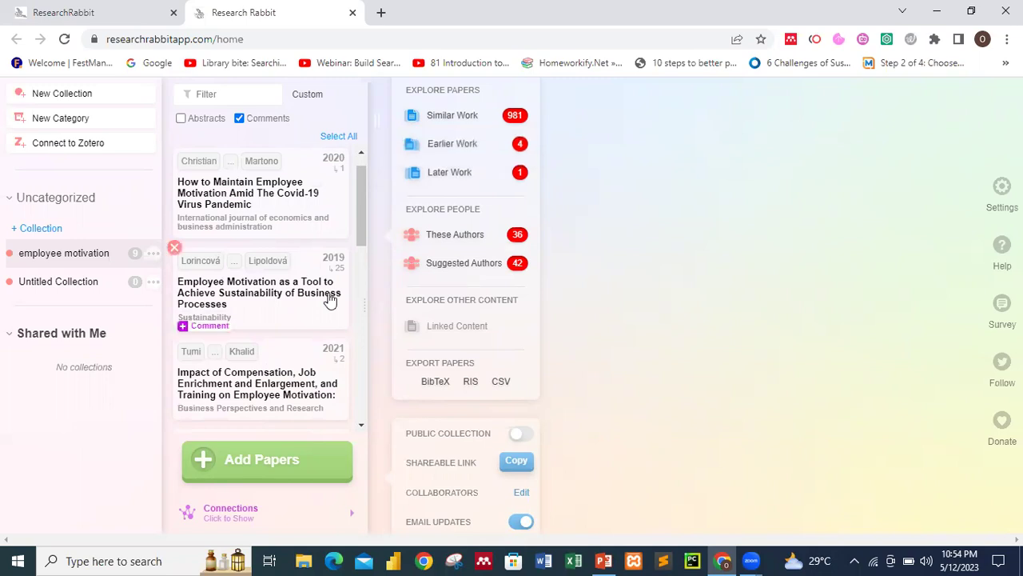
# Open the paper search for the "employee motivation" collection and search for "employee motivation".
pyautogui.click(257, 464)
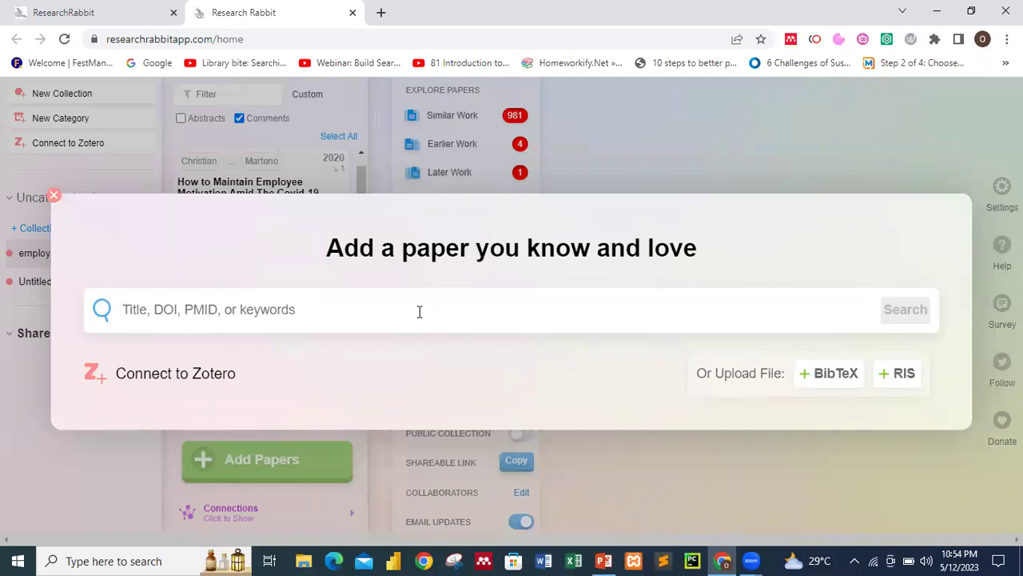
pyautogui.write('employee')
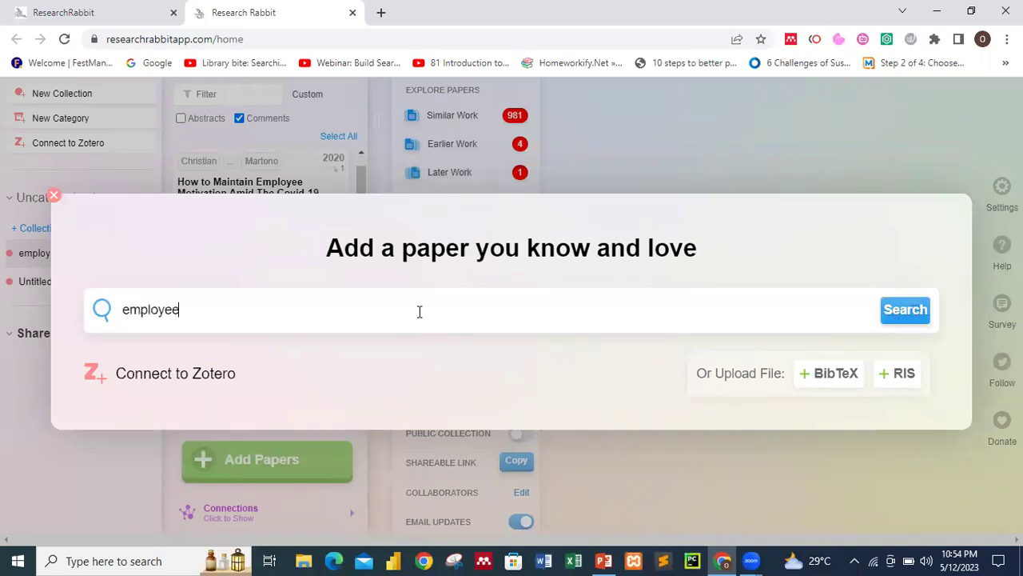
pyautogui.write(' motivation')
pyautogui.press('Return')
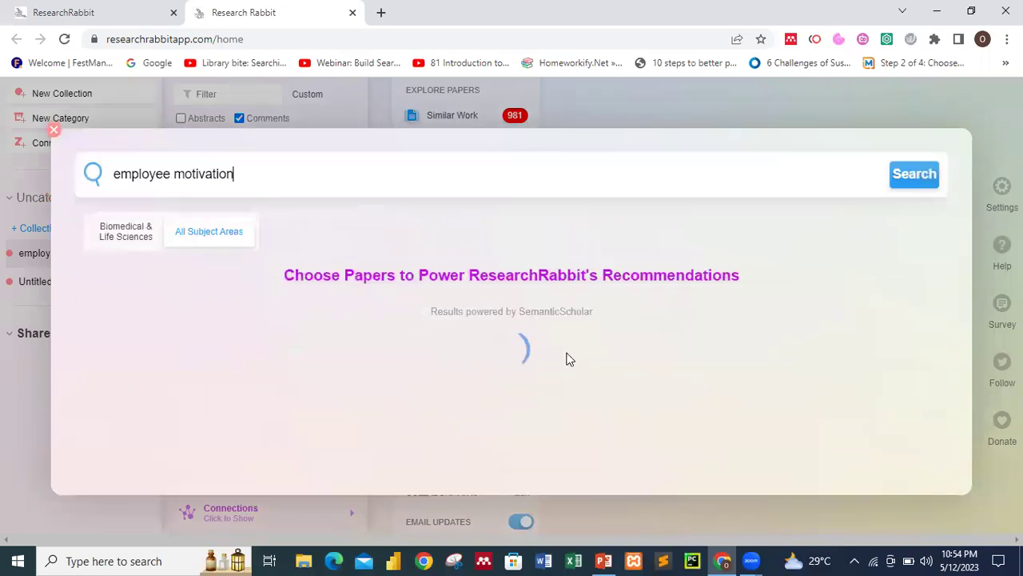
# Add the 2018 paper on predicting staff retention and the 2020 paper on motivation, leadership and organizational culture to the collection.
pyautogui.scroll(-5, 567, 356)
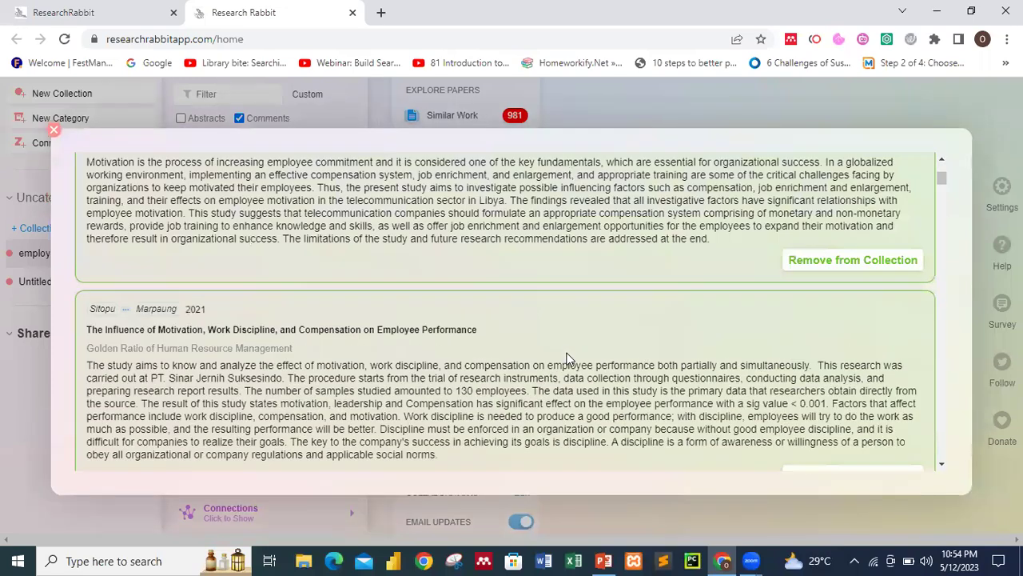
pyautogui.scroll(-10, 567, 351)
pyautogui.scroll(2, 569, 356)
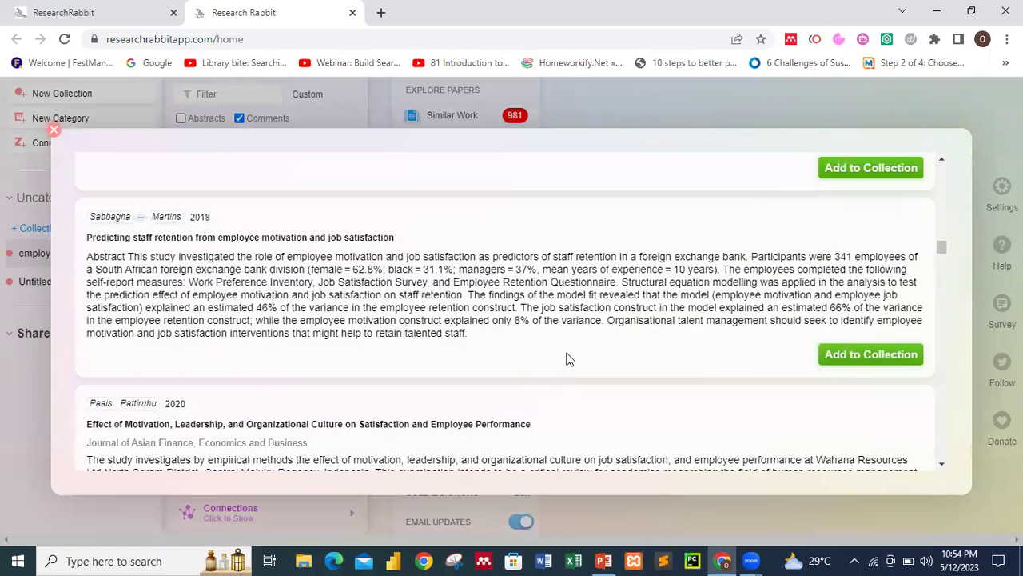
pyautogui.click(886, 359)
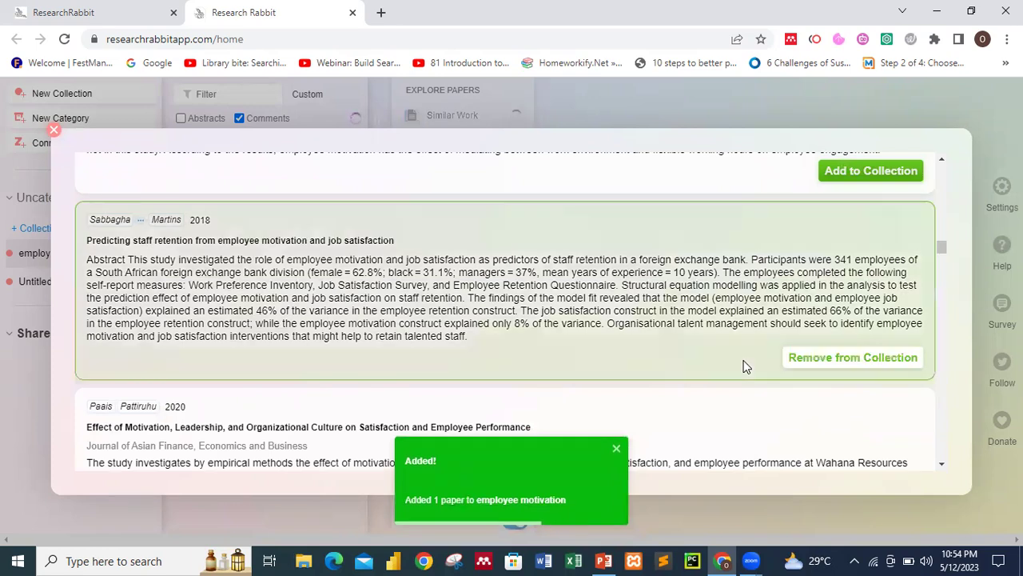
pyautogui.scroll(-1, 741, 365)
pyautogui.scroll(-1, 777, 285)
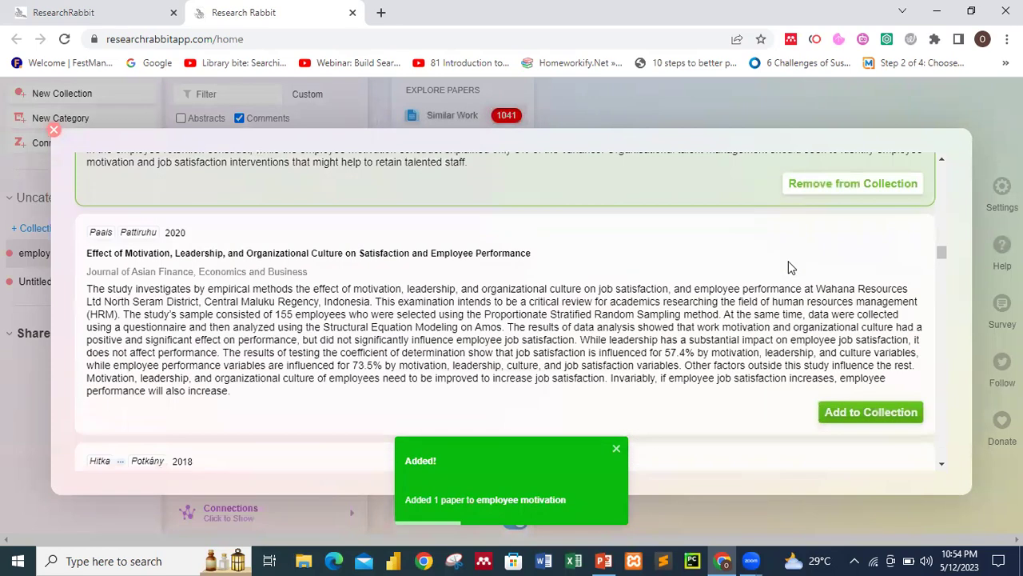
pyautogui.click(876, 412)
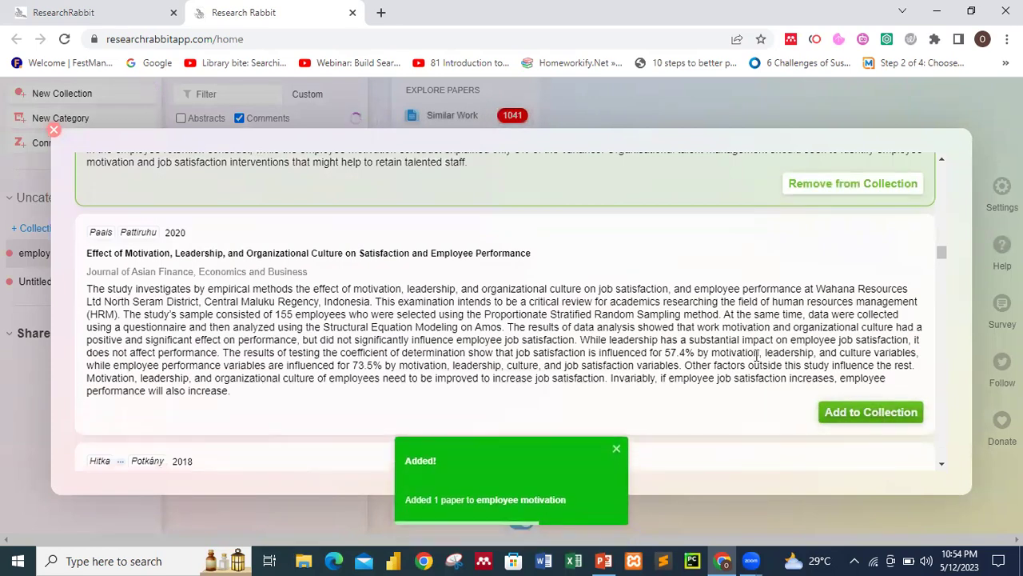
# Add the paper on leaders' demographic and professional characteristics and the 2019 "Modern approaches to employee motivation", and close the search.
pyautogui.scroll(-6, 757, 357)
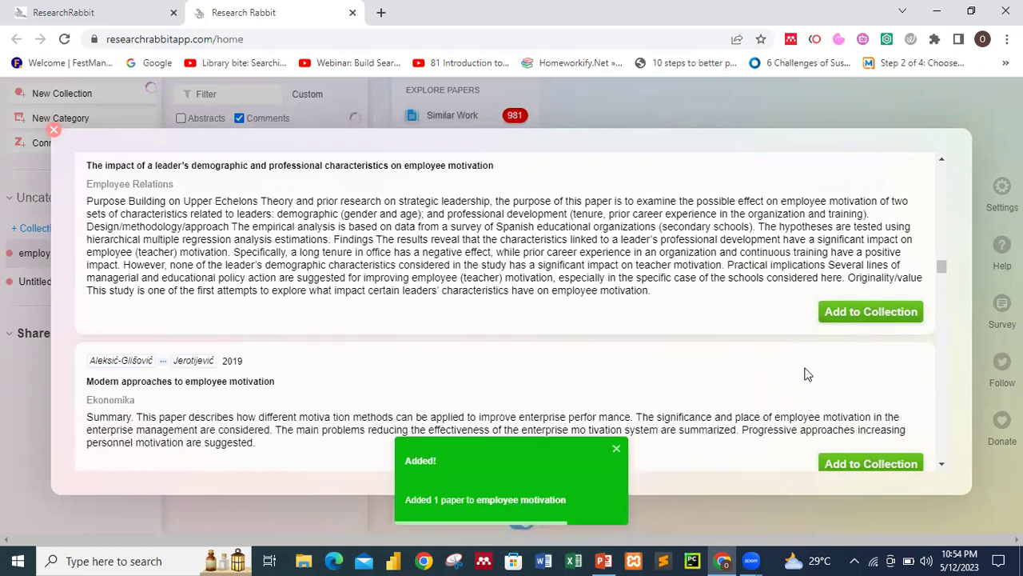
pyautogui.scroll(-2, 804, 372)
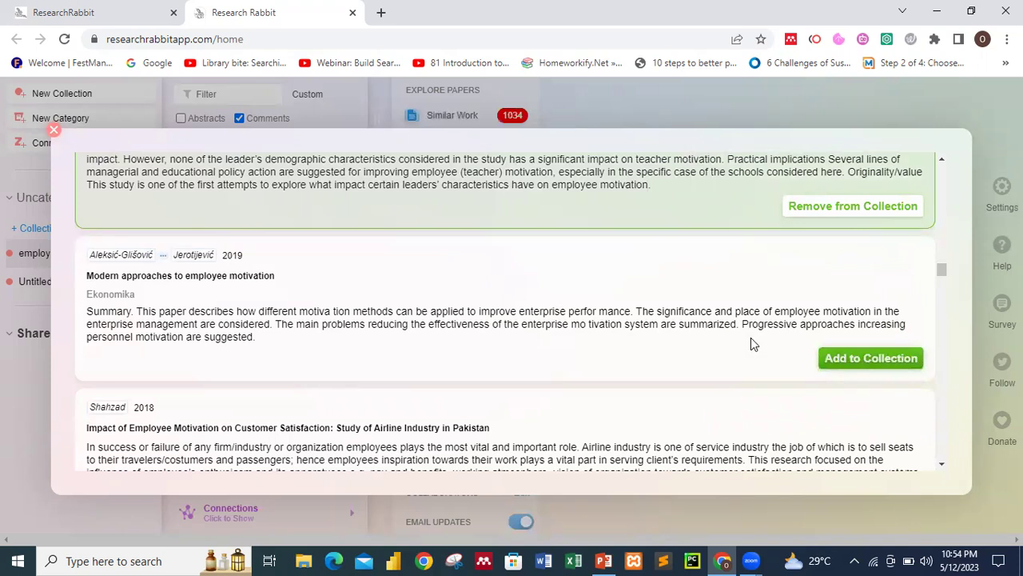
pyautogui.click(841, 358)
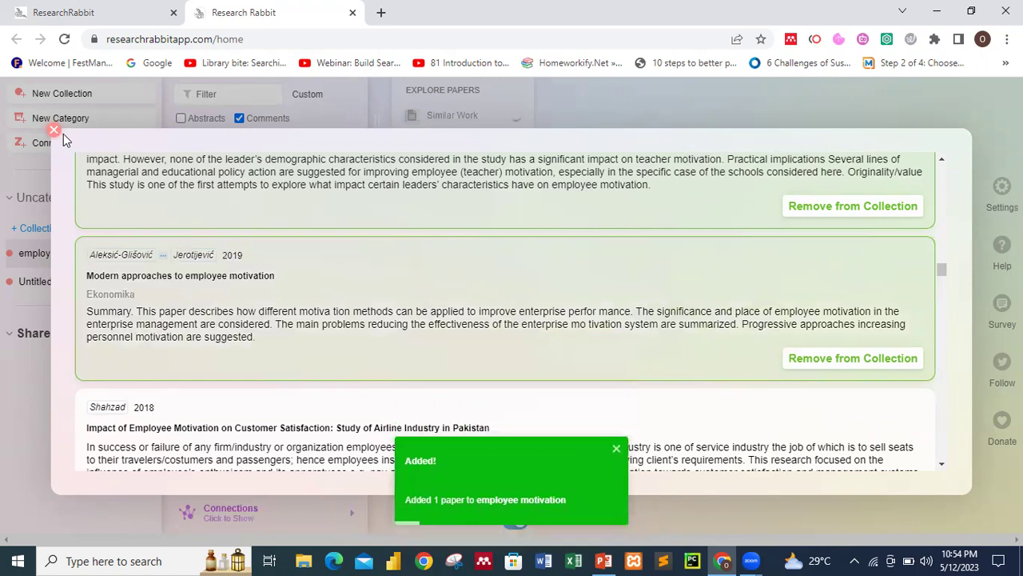
pyautogui.click(54, 129)
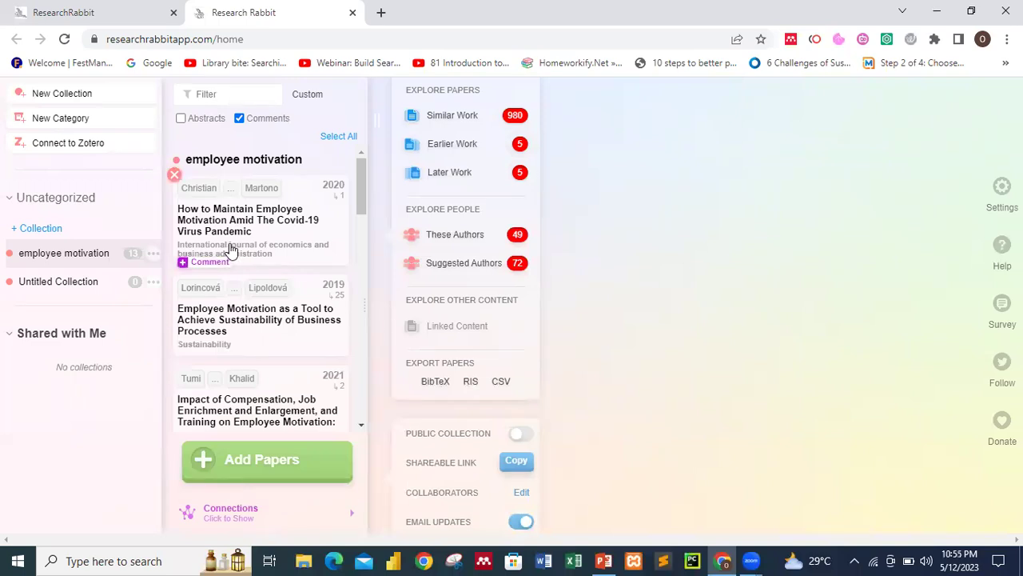
# Review the full list of papers in the "employee motivation" collection.
pyautogui.scroll(-10, 230, 250)
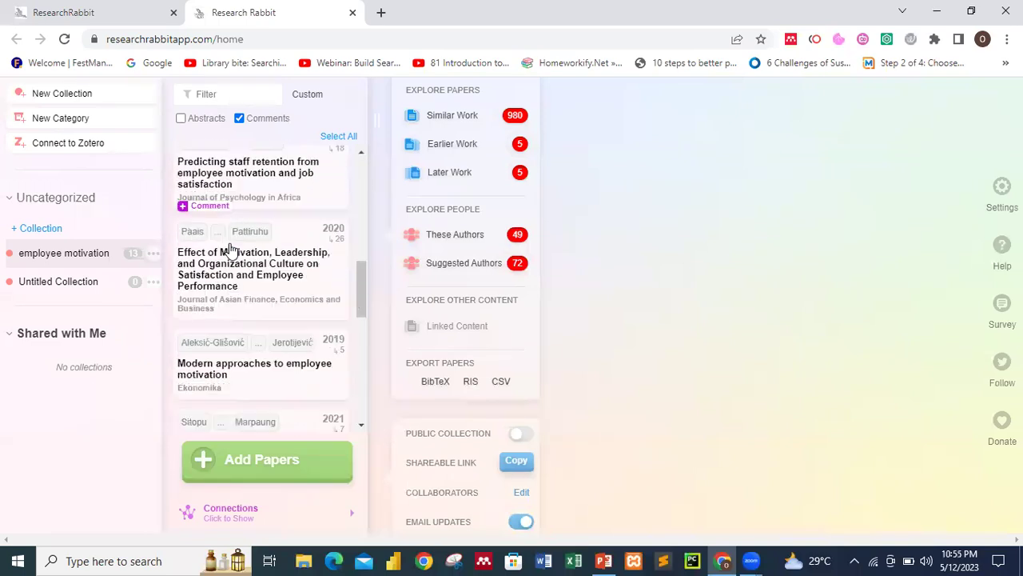
pyautogui.scroll(8, 229, 250)
pyautogui.scroll(3, 230, 250)
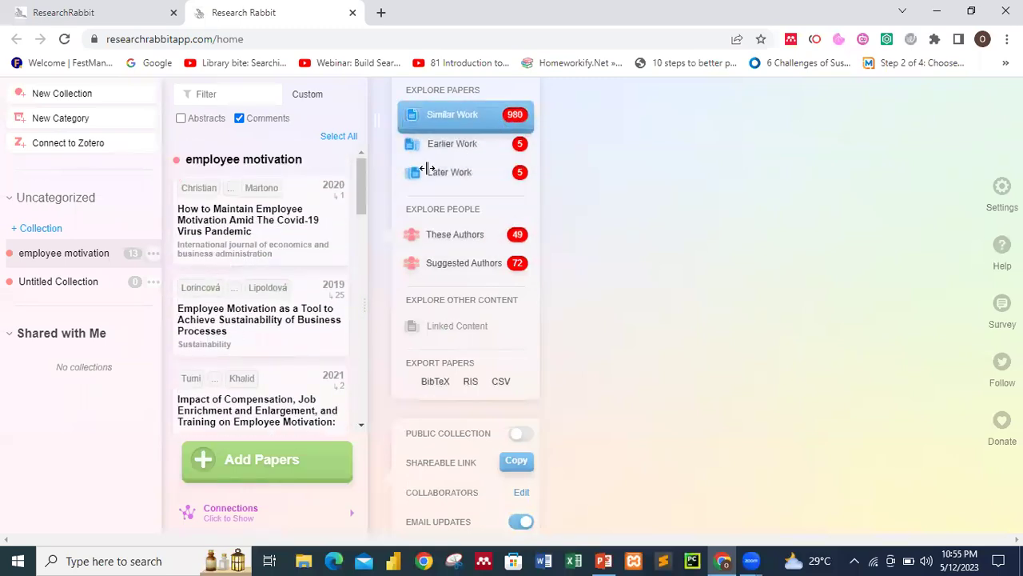
pyautogui.scroll(-2, 286, 288)
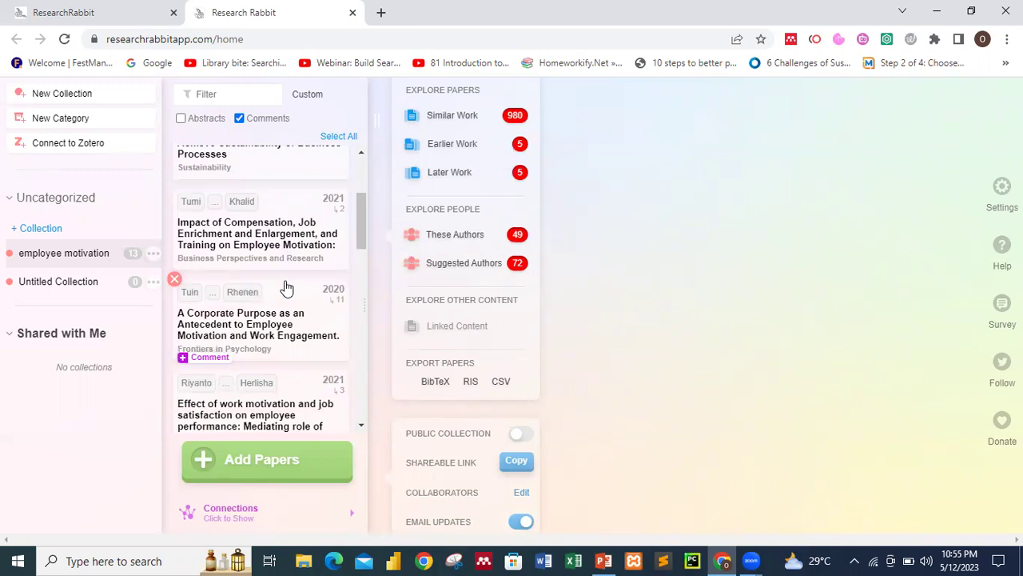
pyautogui.scroll(3, 287, 287)
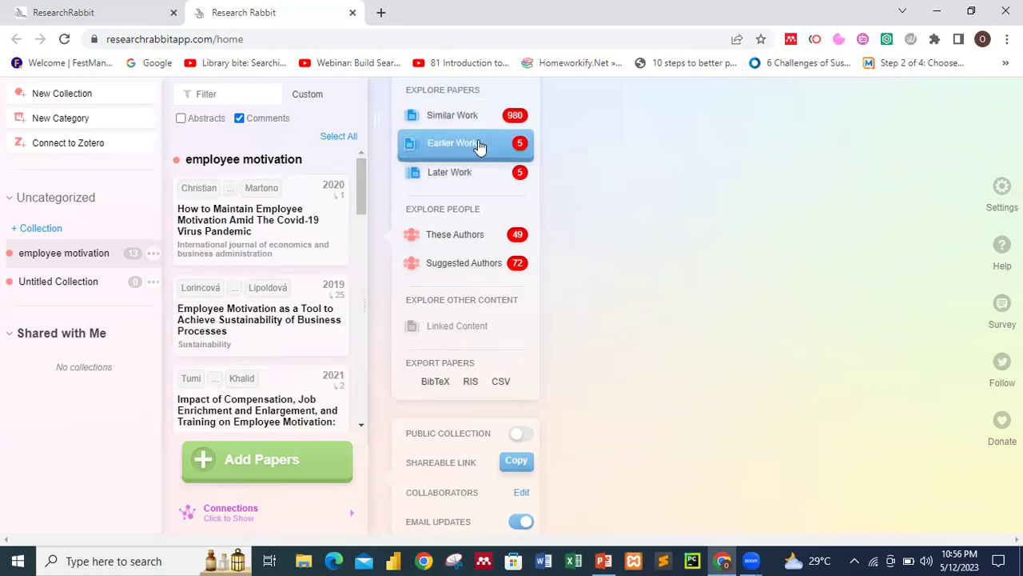
pyautogui.scroll(-6, 243, 312)
pyautogui.scroll(-3, 244, 310)
pyautogui.scroll(10, 272, 276)
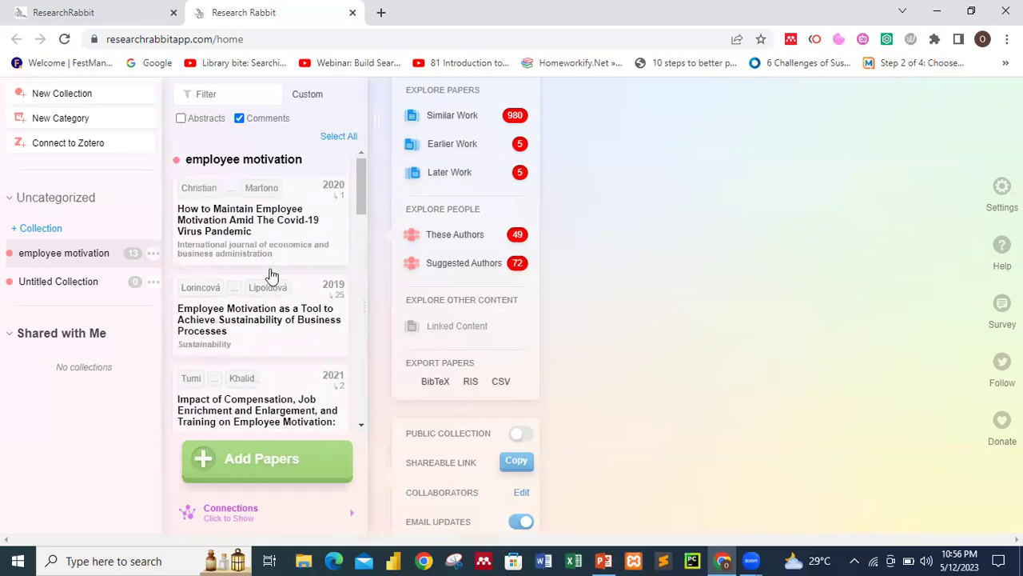
# Open the earlier work for the collection and examine its papers and their connections in the network graph.
pyautogui.click(475, 144)
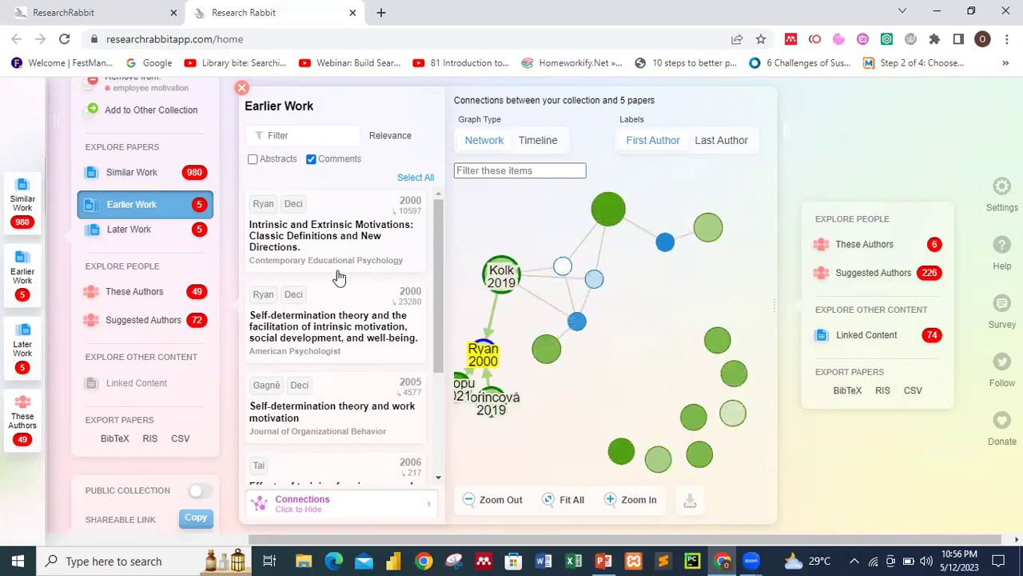
pyautogui.scroll(-2, 320, 351)
pyautogui.scroll(1, 308, 354)
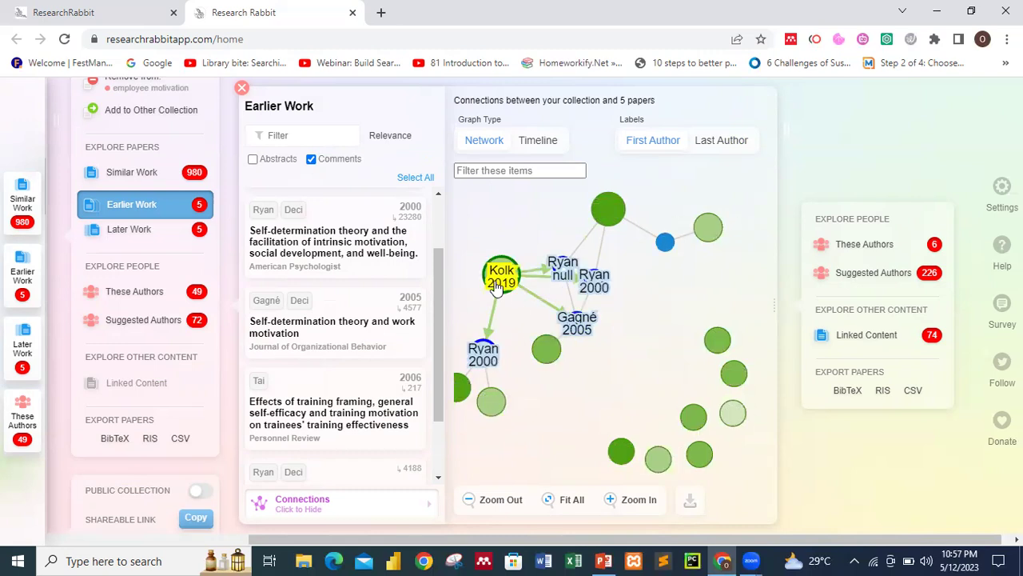
pyautogui.moveTo(563, 272); pyautogui.dragTo(599, 291)
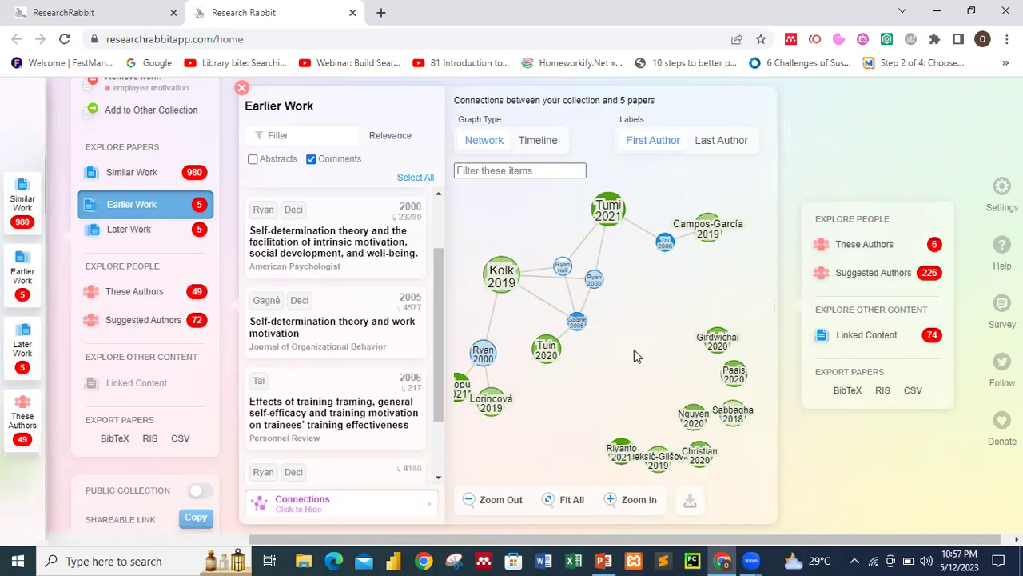
pyautogui.moveTo(502, 277)
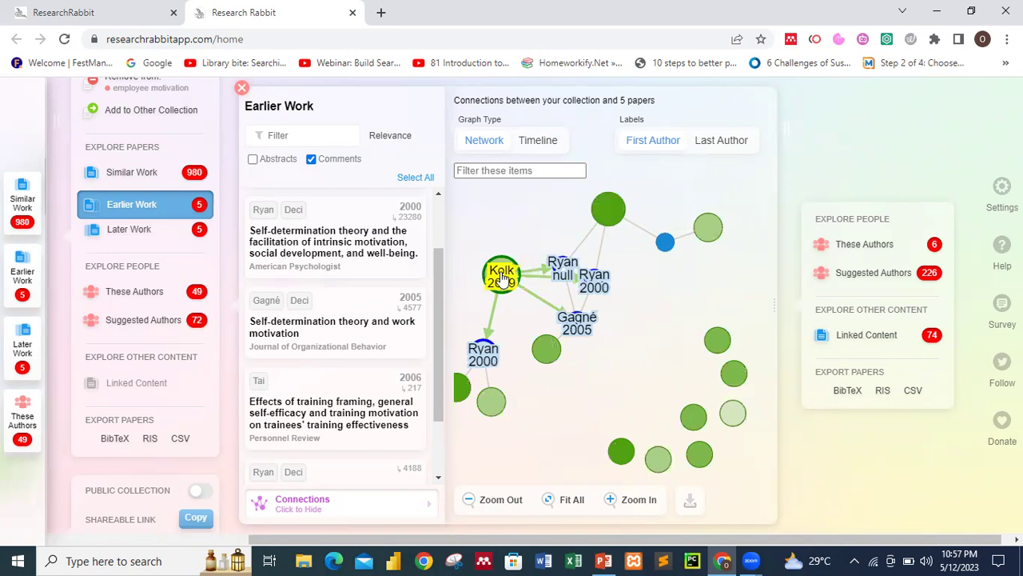
pyautogui.moveTo(482, 359)
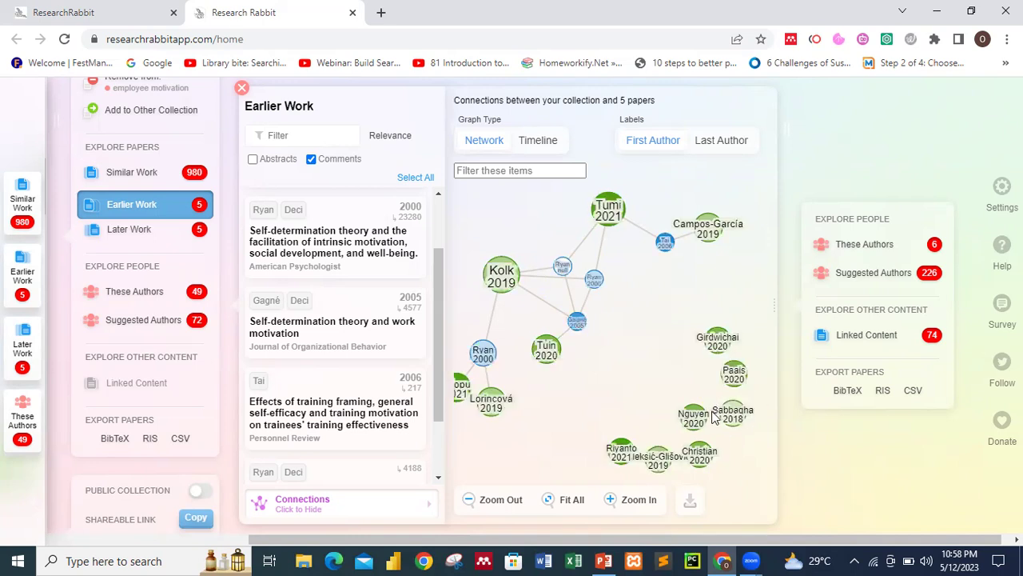
# Try to view the later work for the collection, close it and return to the earlier work.
pyautogui.click(126, 230)
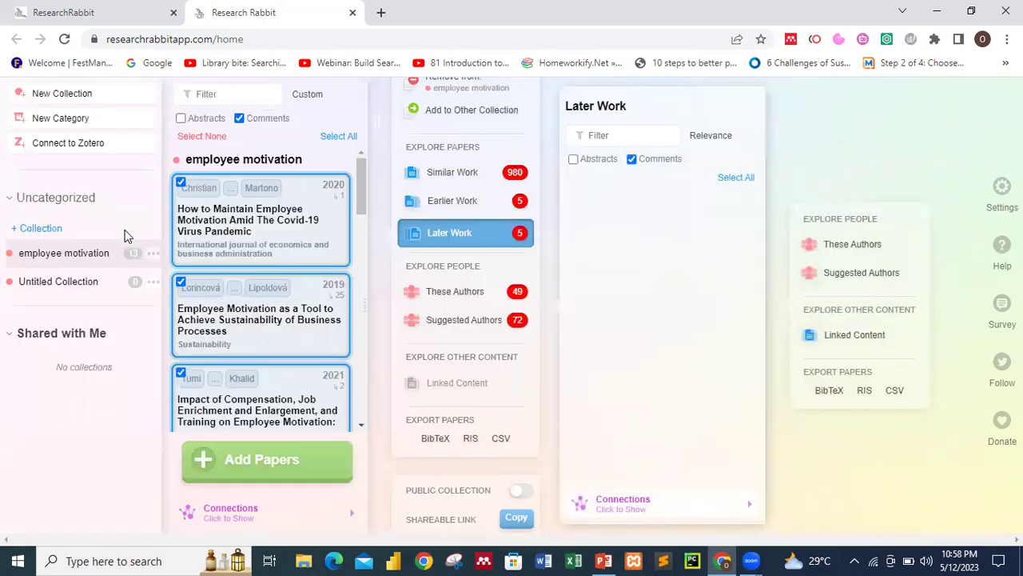
pyautogui.click(495, 236)
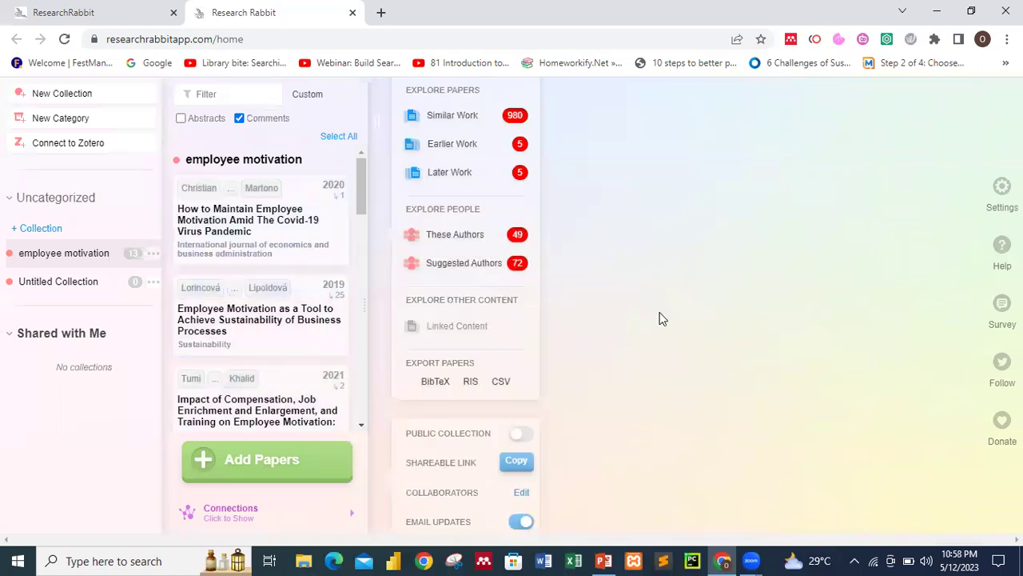
pyautogui.click(476, 149)
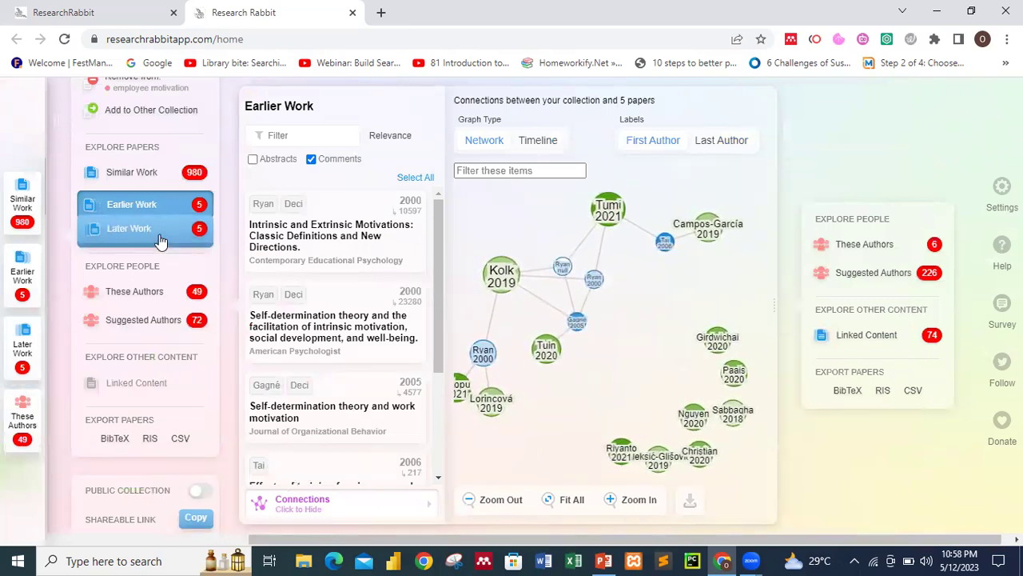
# Open the similar work for the collection, enlarge the network view and widen the connections graph pane.
pyautogui.click(137, 172)
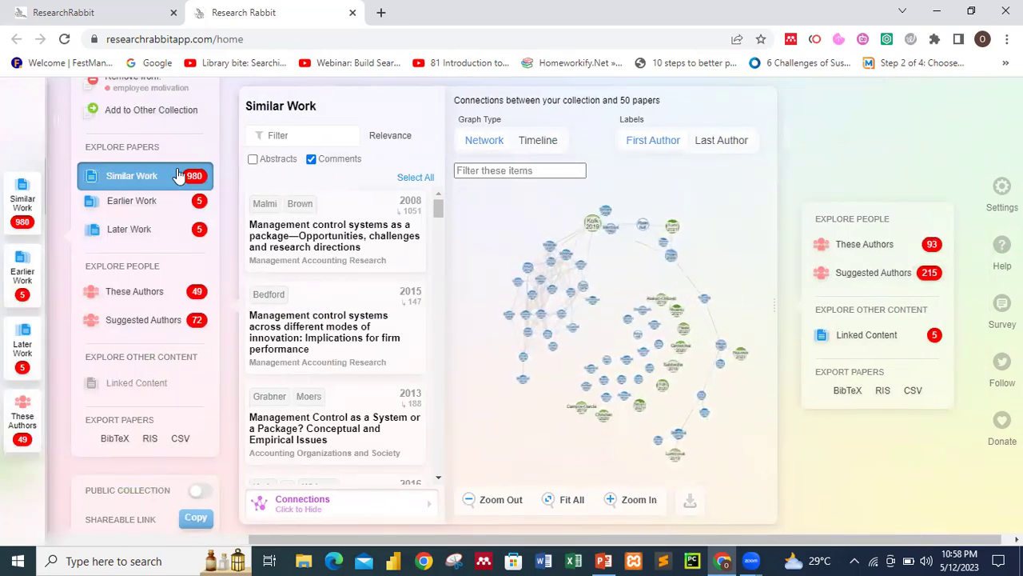
pyautogui.click(632, 500)
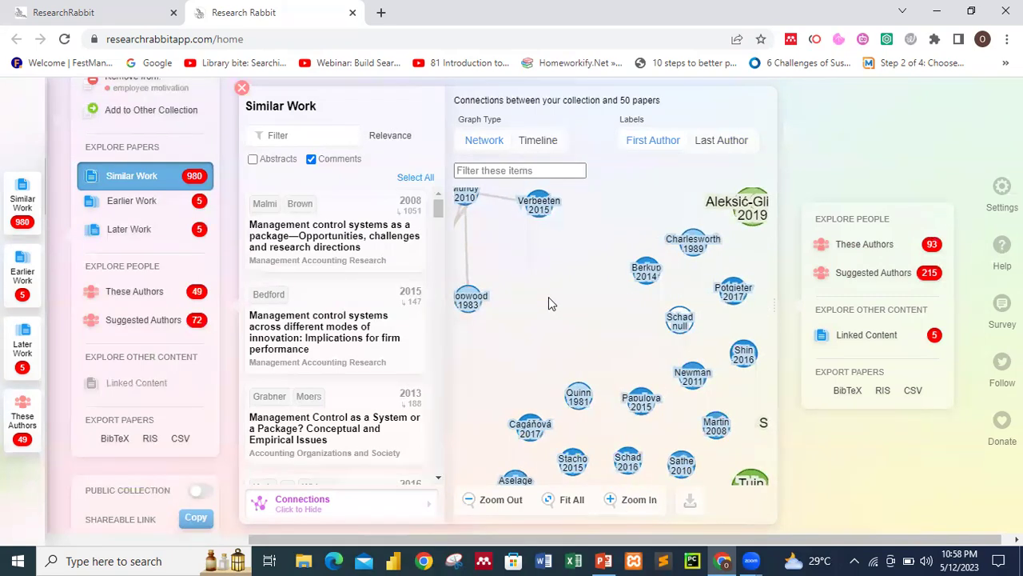
pyautogui.hscroll(1, 598, 304)
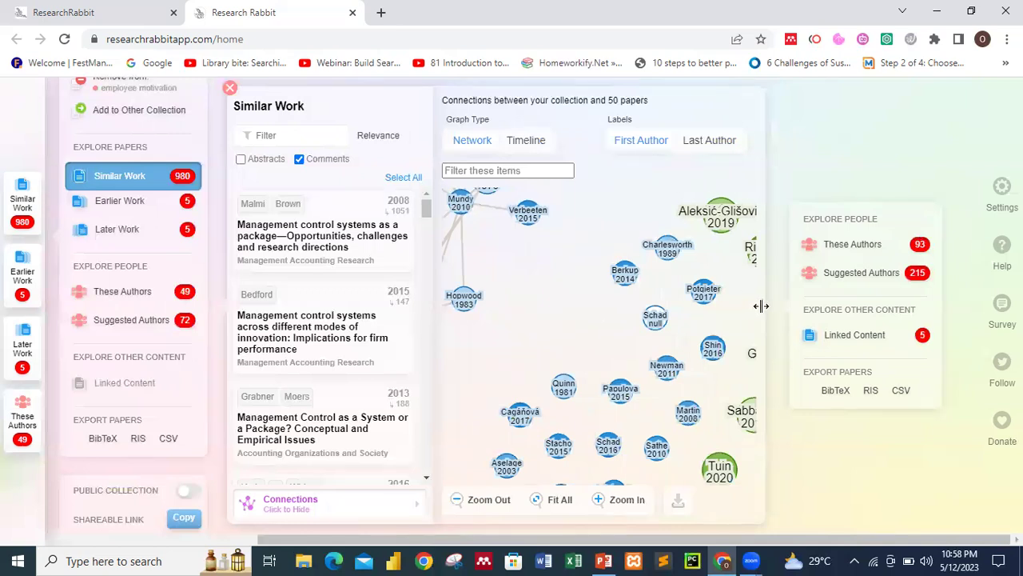
pyautogui.moveTo(761, 306); pyautogui.dragTo(977, 352)
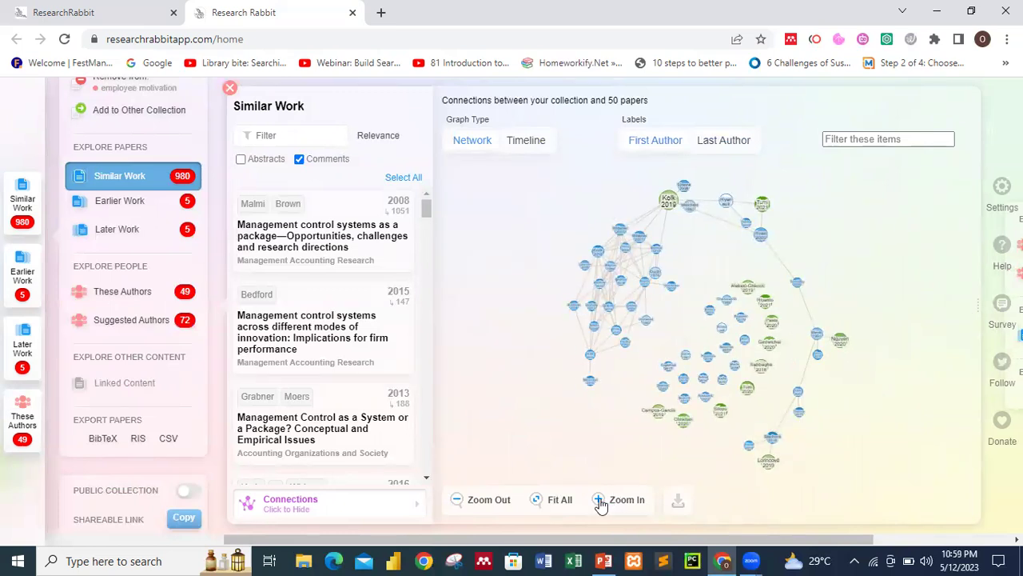
# Examine the similar-work network, viewing the details of the collection's 2021 paper on work motivation and job satisfaction and closing them again.
pyautogui.scroll(5, 657, 432)
pyautogui.hscroll(1, 656, 350)
pyautogui.hscroll(-5, 656, 350)
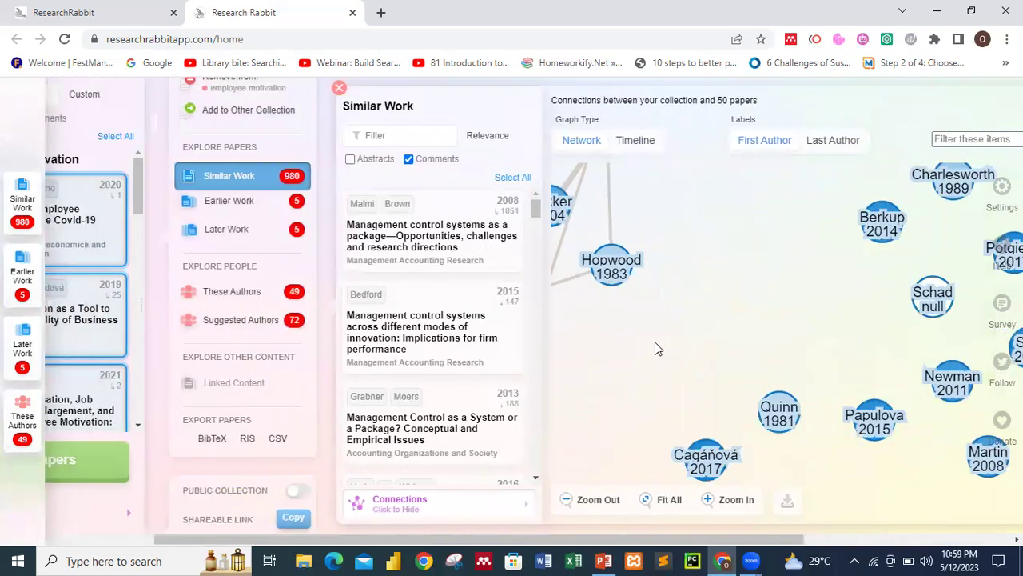
pyautogui.scroll(-5, 656, 349)
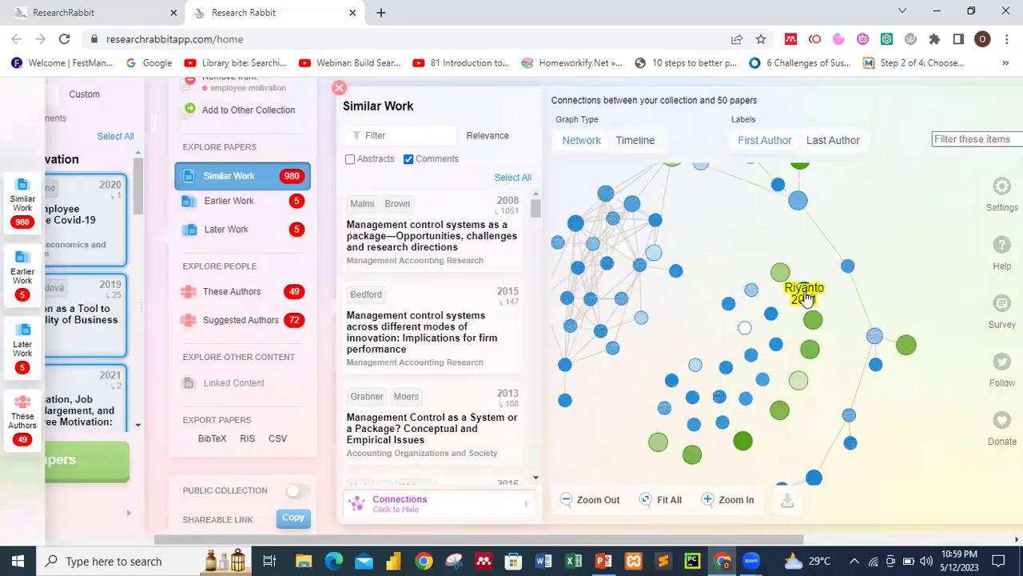
pyautogui.click(808, 298)
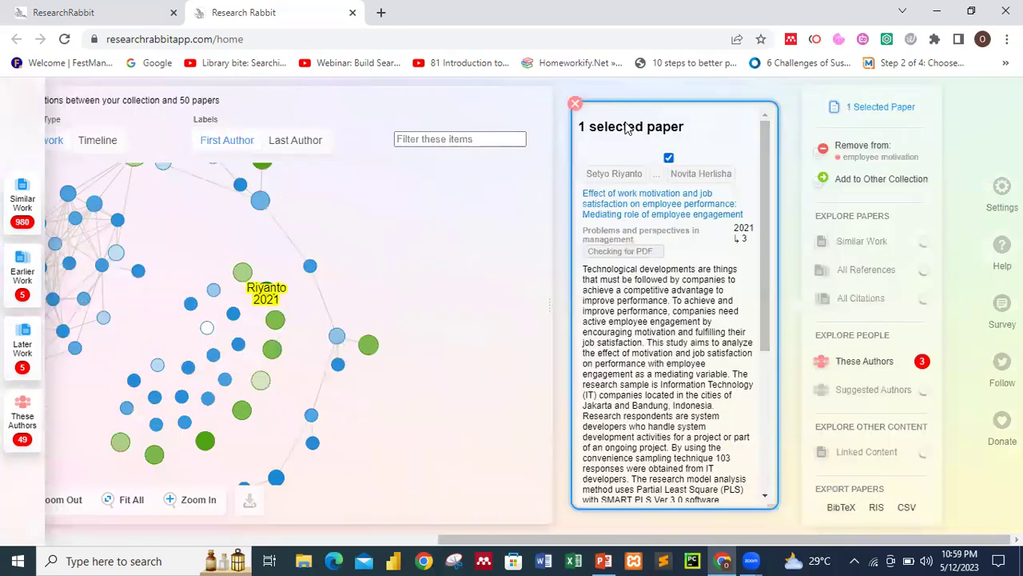
pyautogui.click(575, 104)
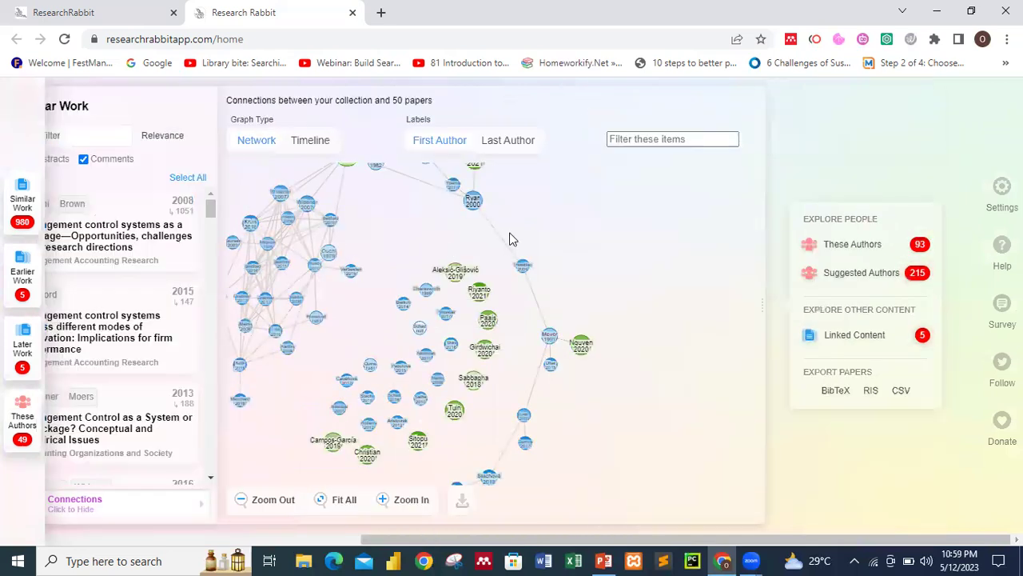
pyautogui.scroll(2, 631, 268)
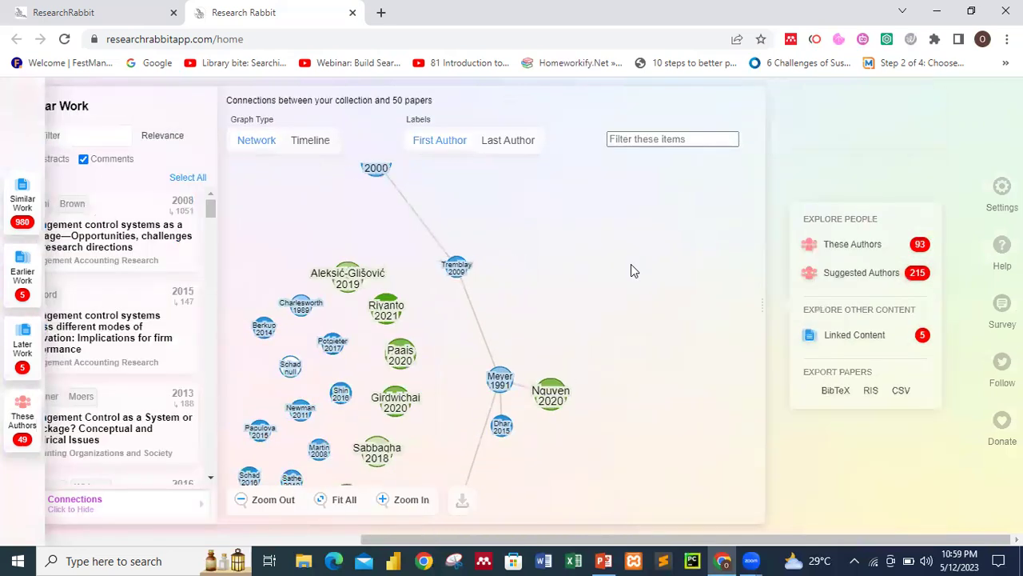
pyautogui.scroll(-3, 631, 264)
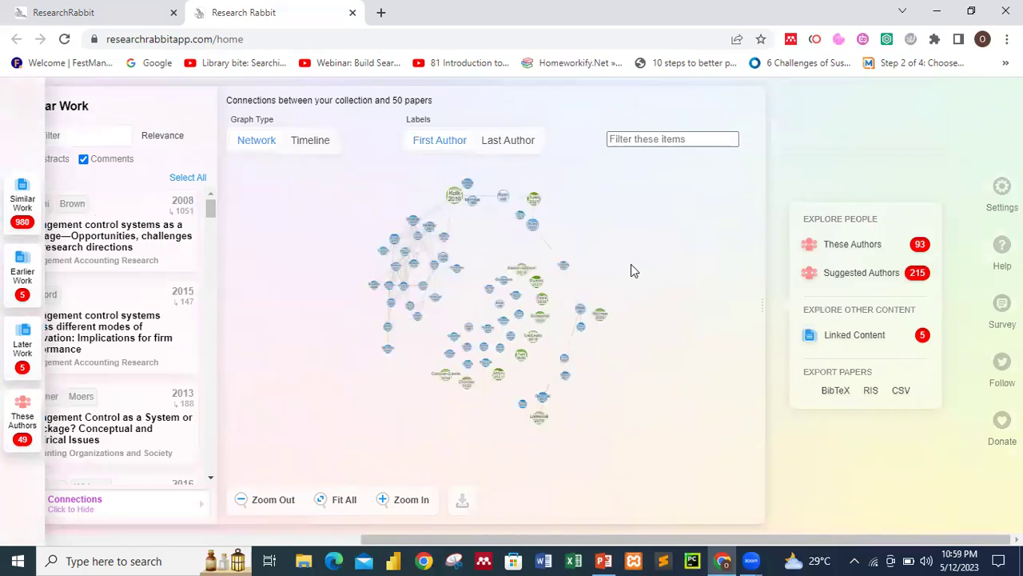
# Examine the connections between papers in the collection's similar-work network, close up and as a whole.
pyautogui.click(385, 501)
pyautogui.scroll(-3, 348, 378)
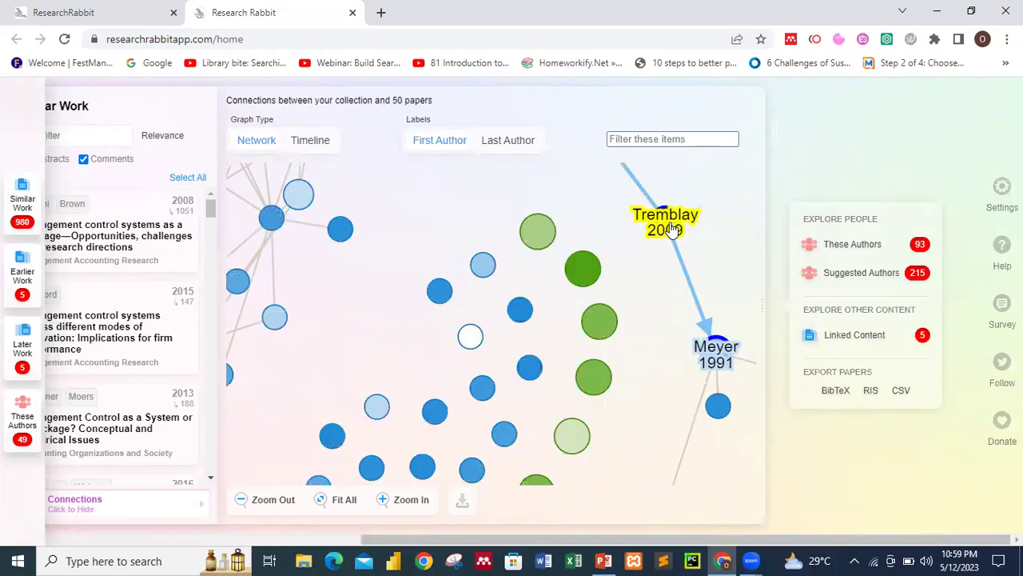
pyautogui.scroll(-5, 637, 285)
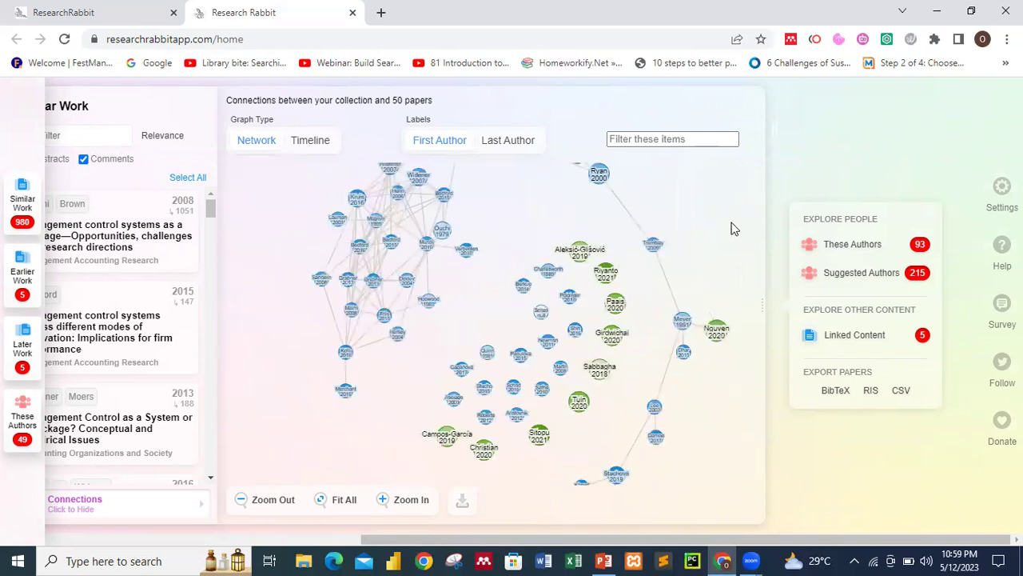
pyautogui.scroll(-2, 734, 228)
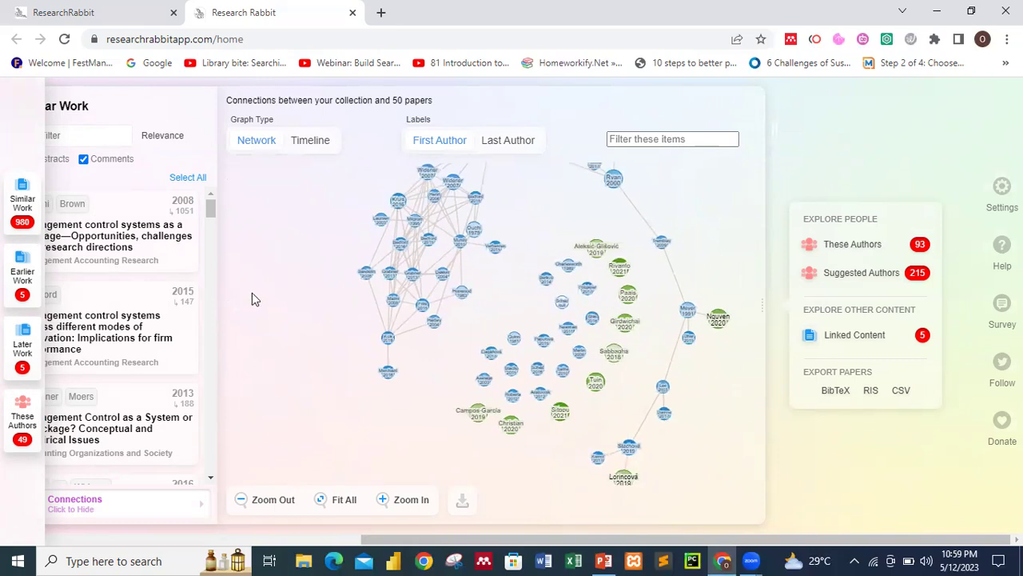
pyautogui.moveTo(252, 299); pyautogui.dragTo(212, 370)
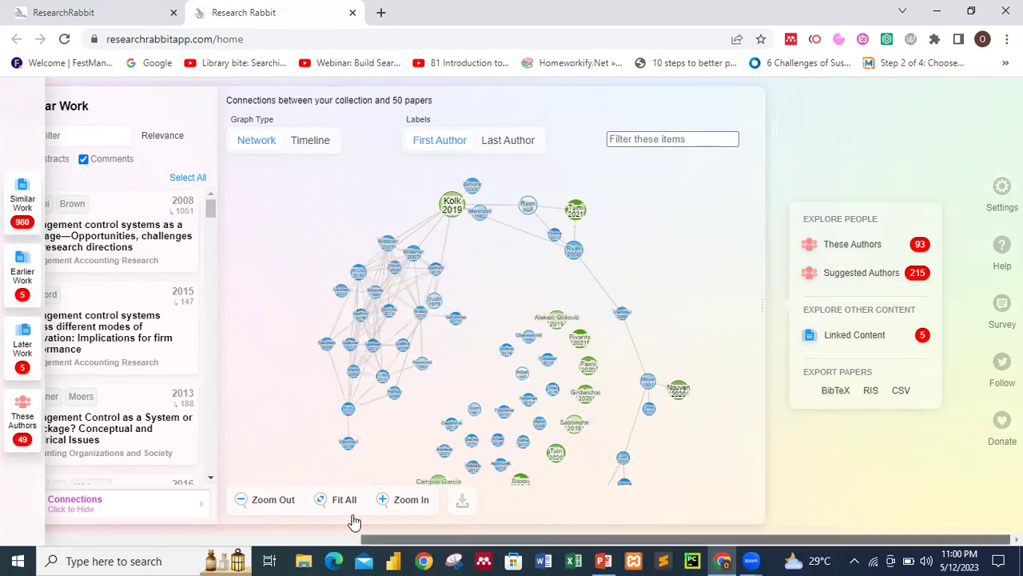
# Close the collection's similar work and view the details of "How to Maintain Employee Motivation Amid The Covid-19 Virus Pandemic".
pyautogui.hscroll(-4, 354, 522)
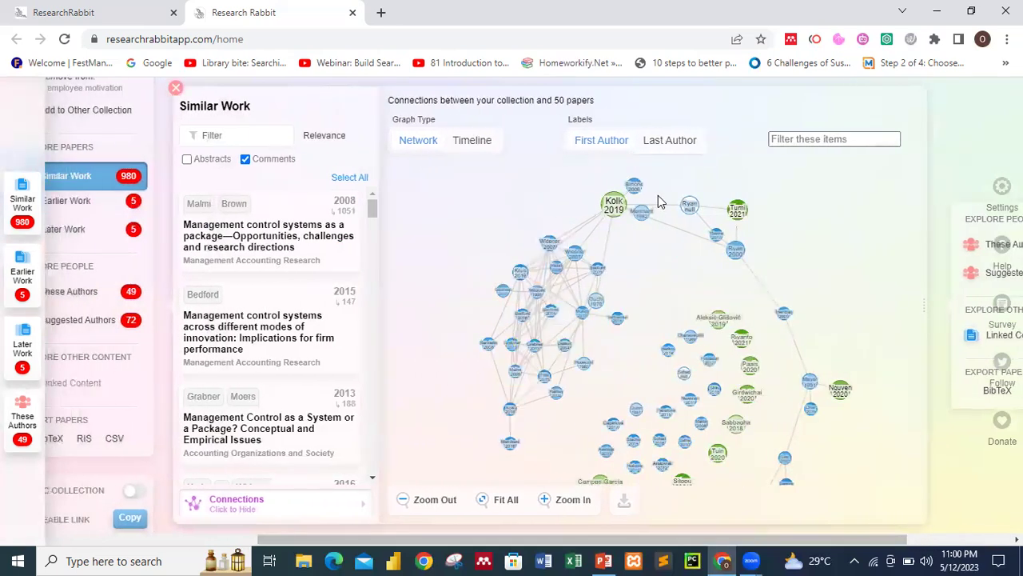
pyautogui.click(176, 87)
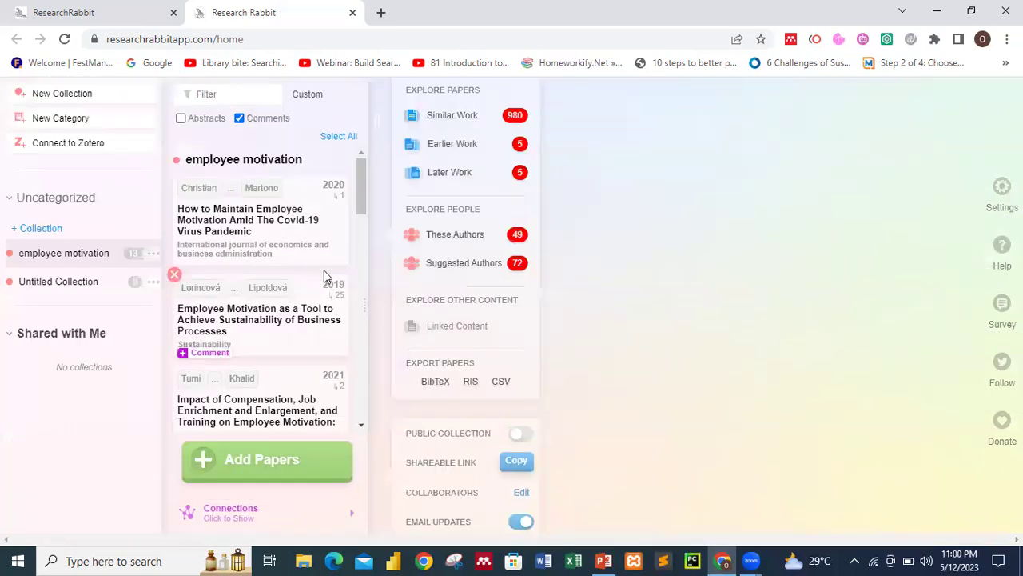
pyautogui.click(285, 239)
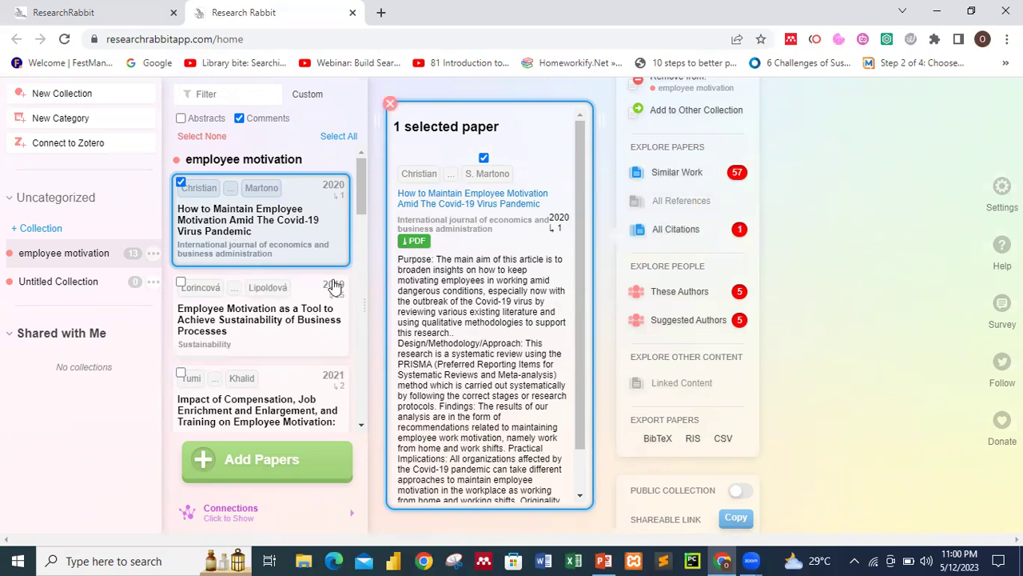
# Select the collection's 2020 paper on organizational commitment and employee motivation in Vietnamese enterprises and open its similar work.
pyautogui.scroll(-4, 289, 316)
pyautogui.scroll(-5, 288, 315)
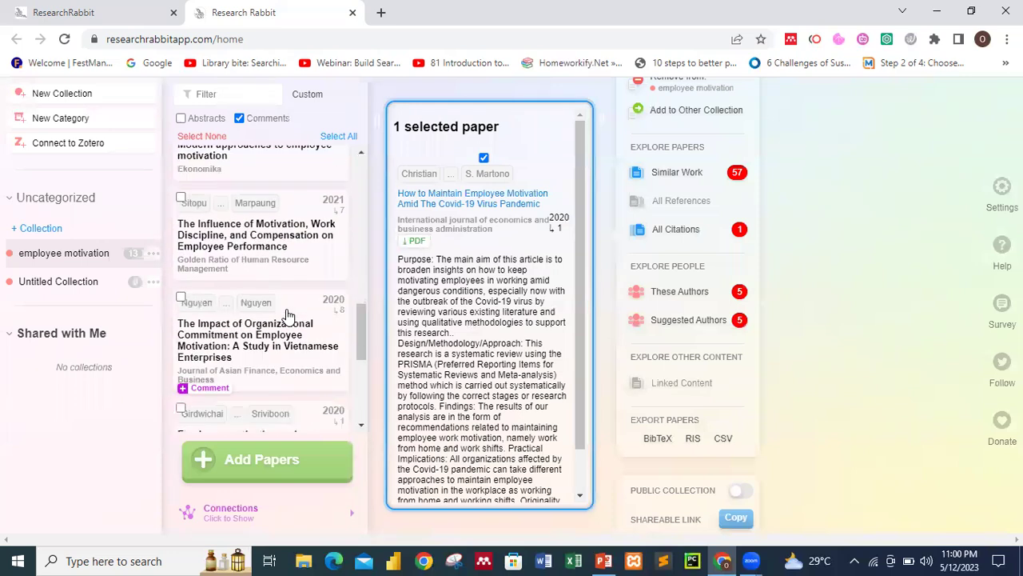
pyautogui.click(274, 231)
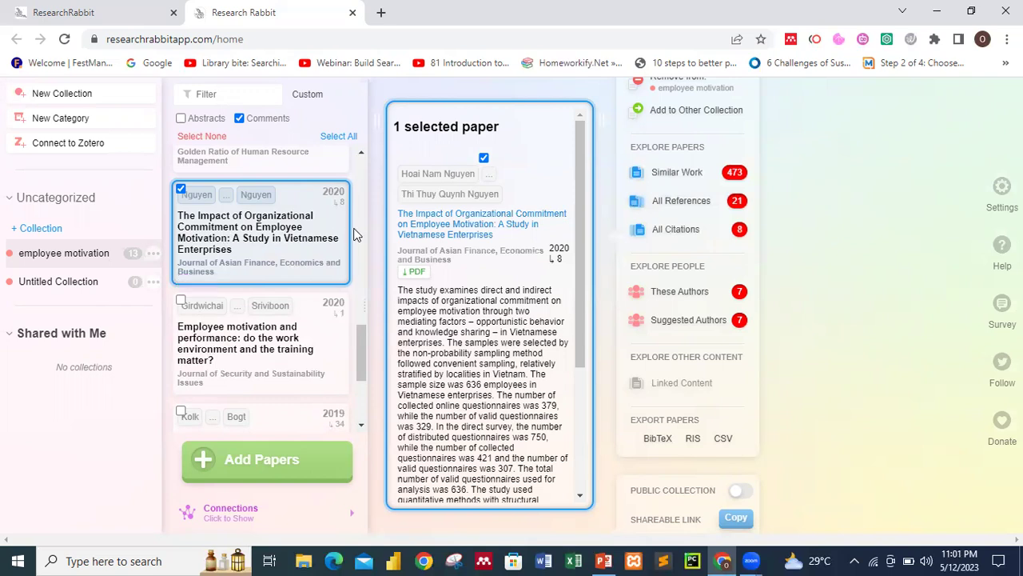
pyautogui.click(669, 176)
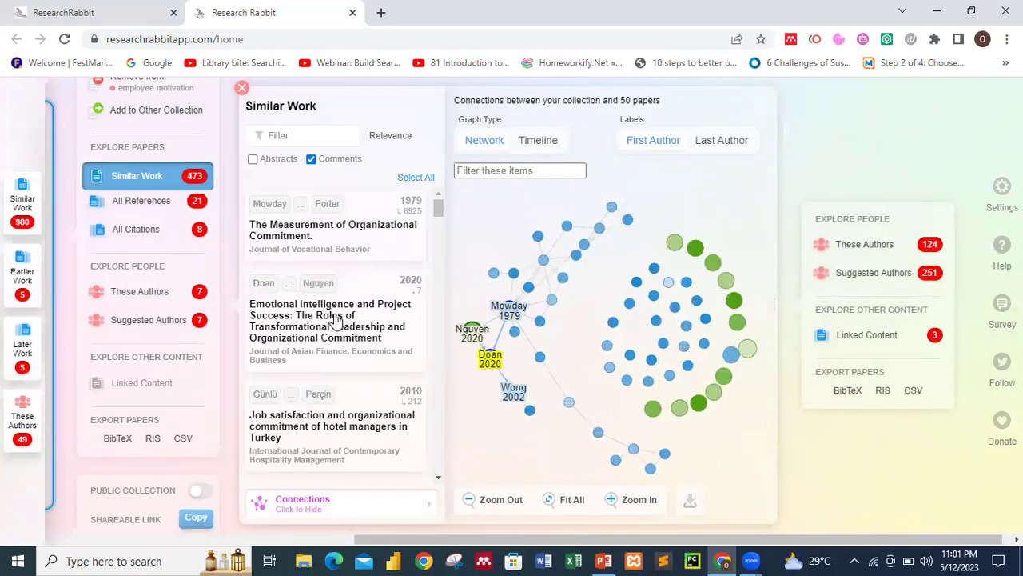
# Browse the list of papers similar to the Vietnamese enterprises study and return to its beginning.
pyautogui.scroll(-2, 332, 324)
pyautogui.scroll(-4, 336, 319)
pyautogui.scroll(-15, 336, 320)
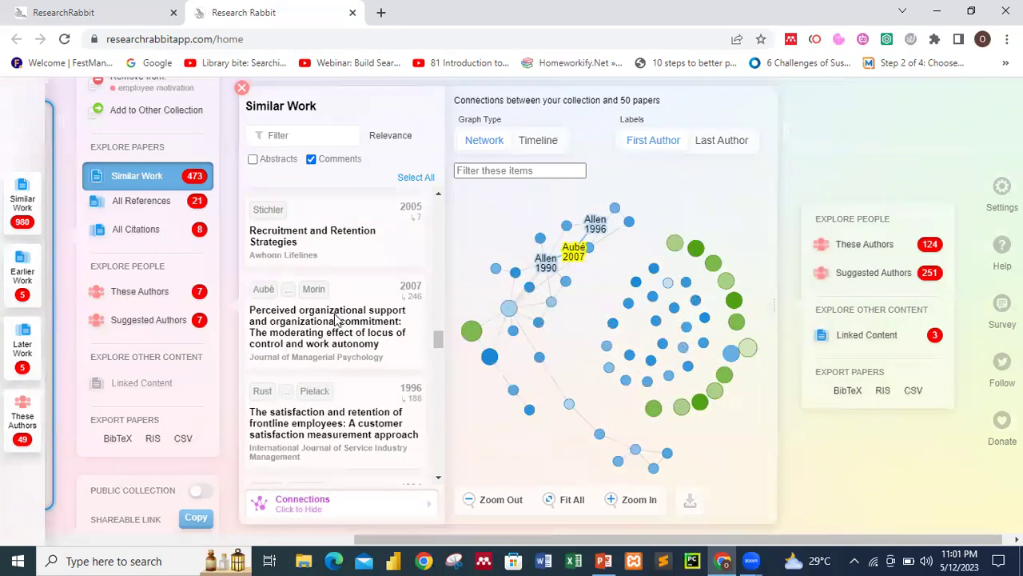
pyautogui.scroll(5, 335, 320)
pyautogui.scroll(10, 336, 320)
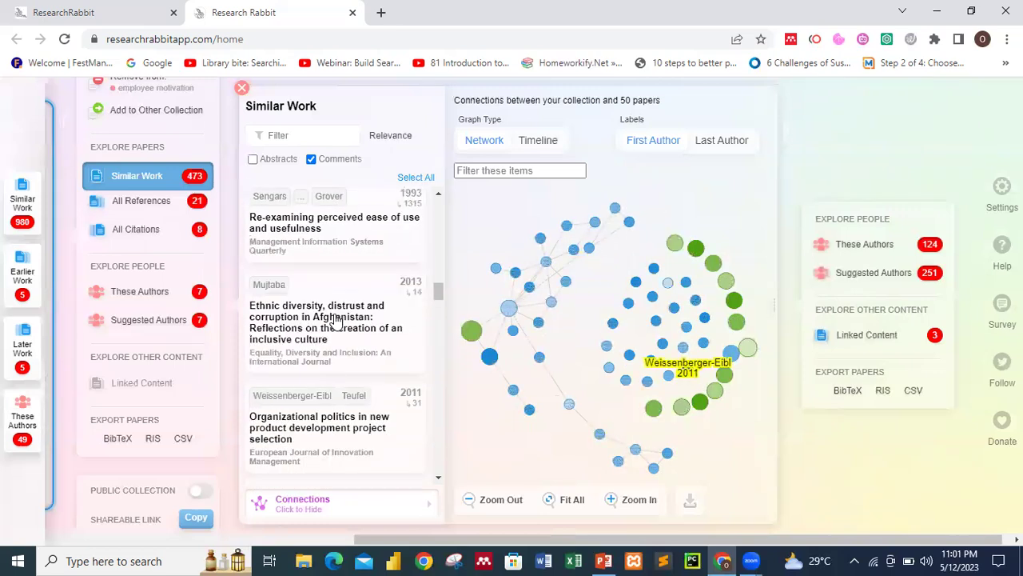
pyautogui.scroll(3, 336, 320)
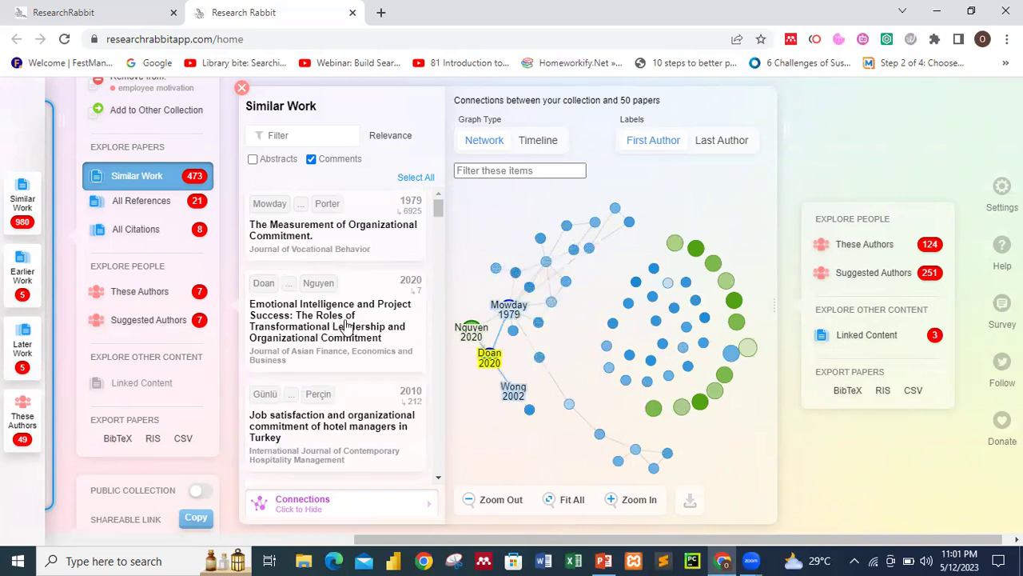
# View the details of the similar 1996 paper on affective, continuance and normative commitment and the 2010 paper on hotel managers in Turkey.
pyautogui.scroll(-2, 353, 342)
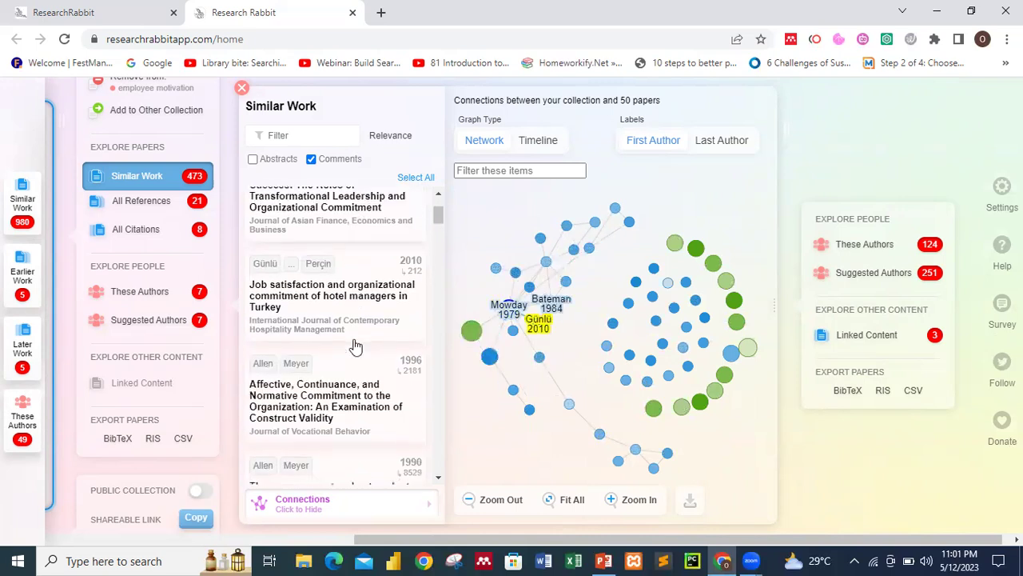
pyautogui.scroll(-2, 315, 345)
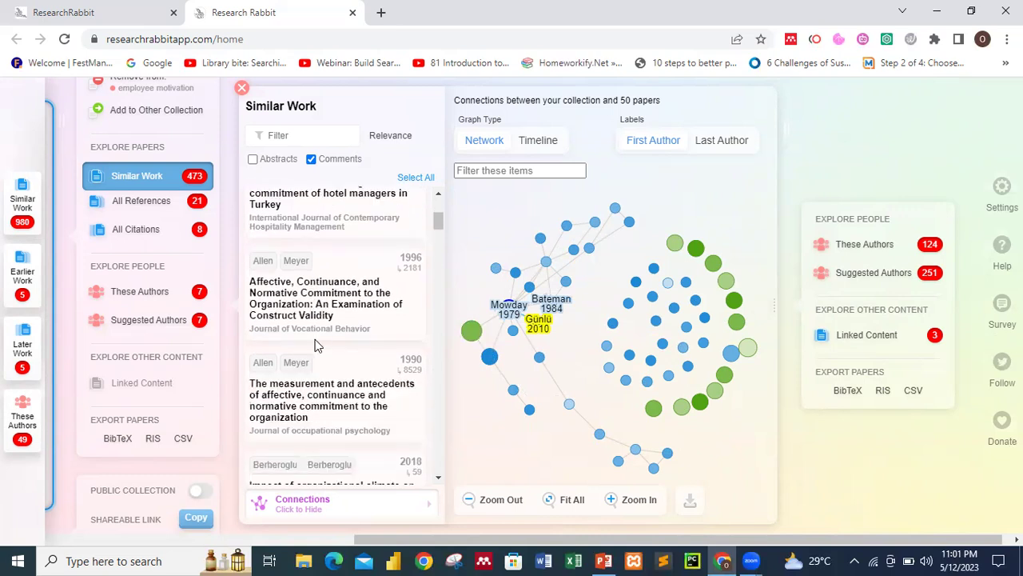
pyautogui.click(326, 322)
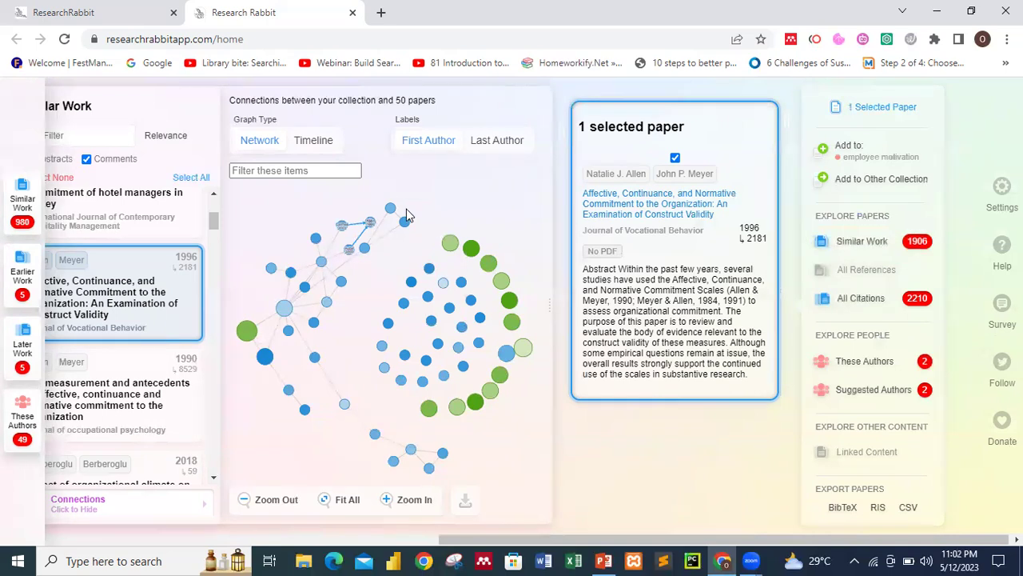
pyautogui.click(136, 216)
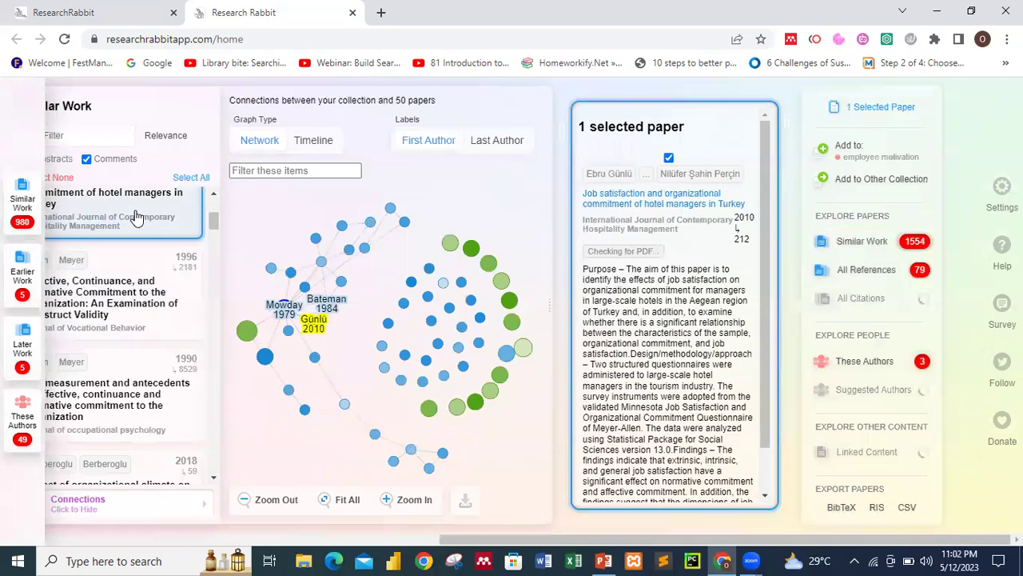